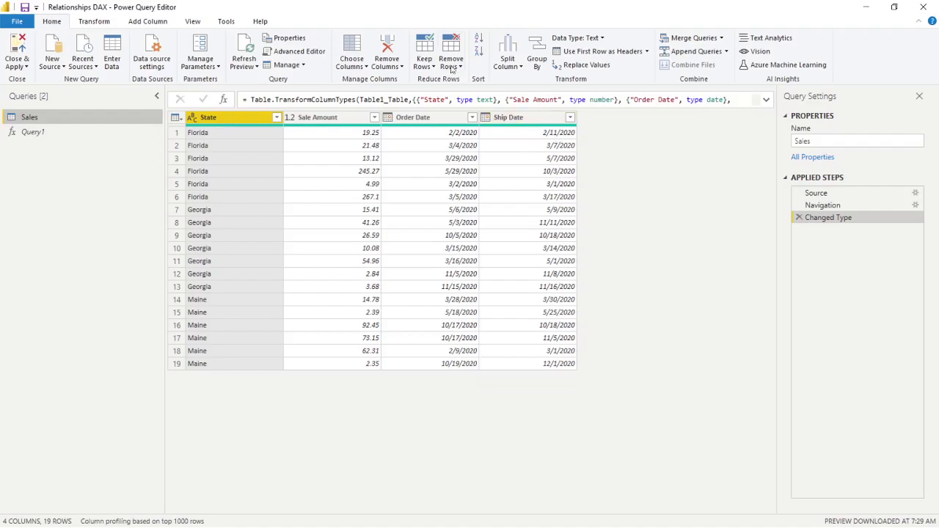
Step: Open Query1's date-dimension M code in the Advanced Editor and scroll through it
left_click(37, 133)
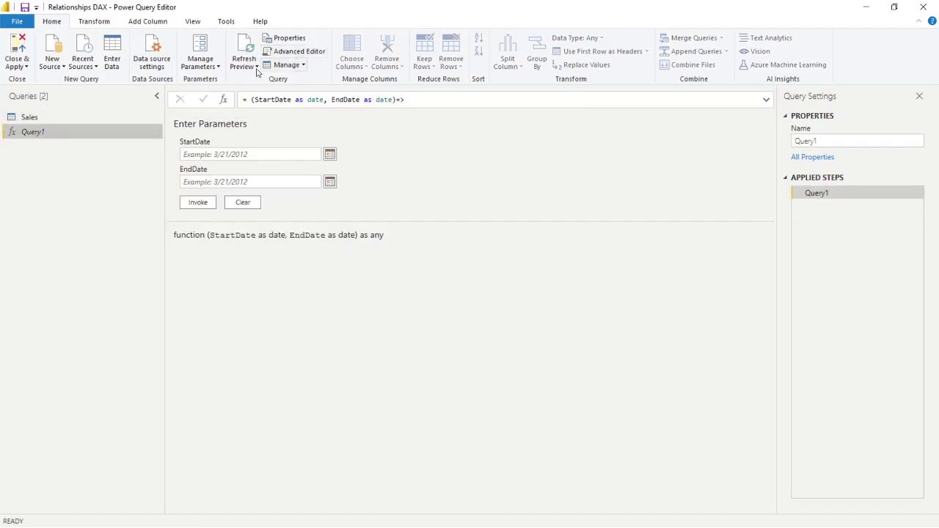
left_click(292, 53)
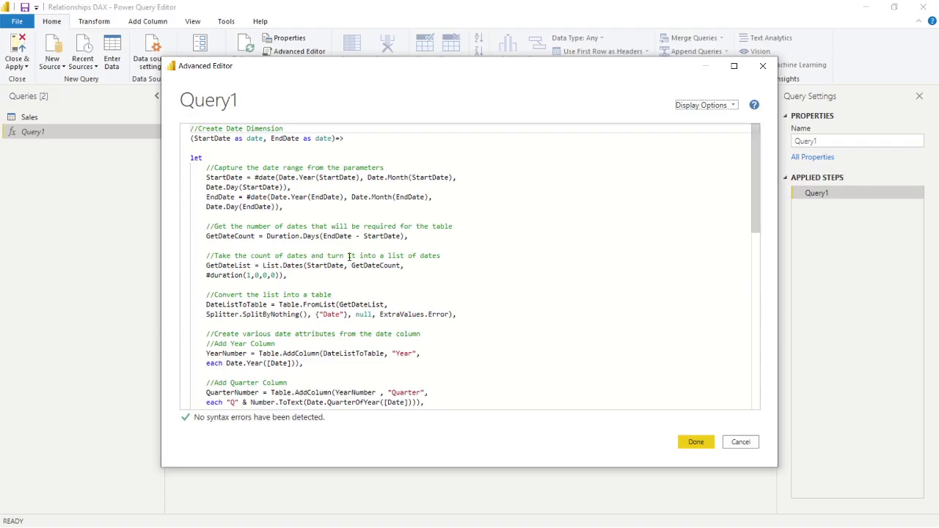
scroll(497, 264, "down", 6)
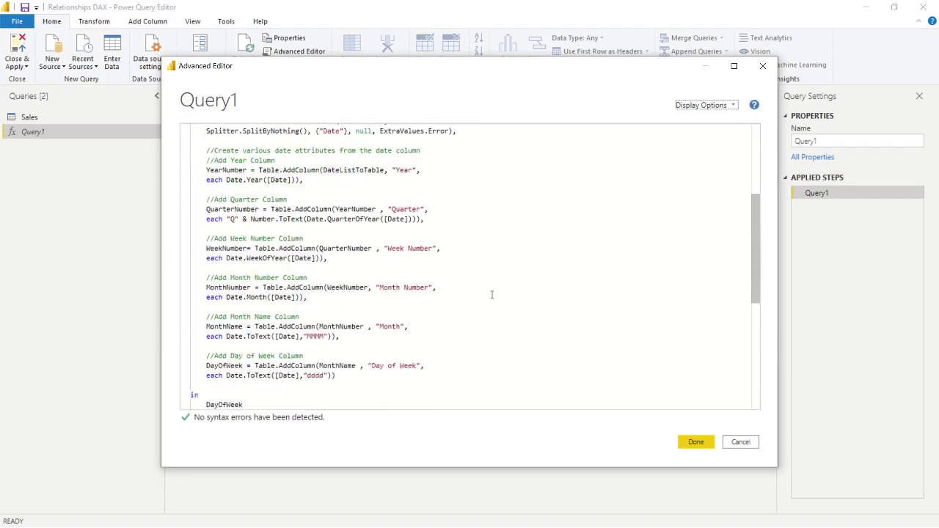
scroll(492, 306, "down", 4)
scroll(492, 306, "up", 10)
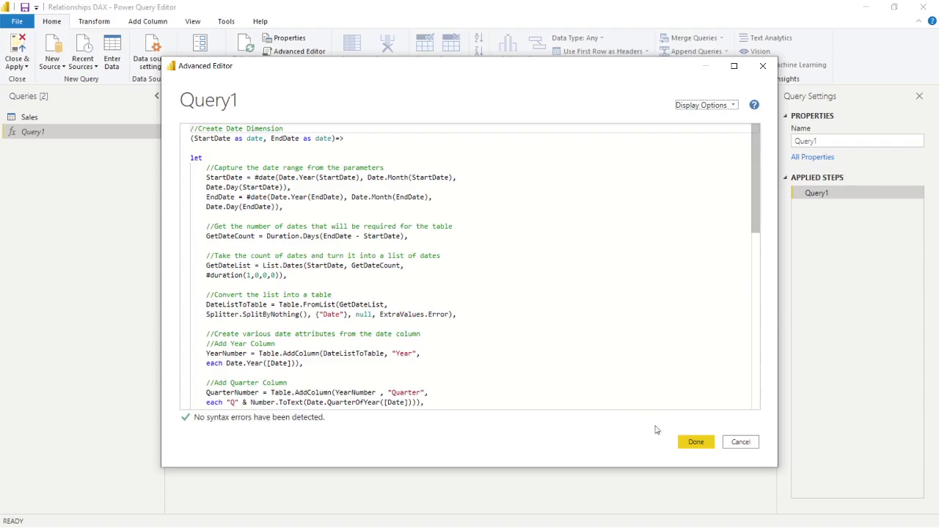
Step: Invoke Query1 with StartDate 1/1/2020 and EndDate 12/31/2020 to build the date table
left_click(695, 442)
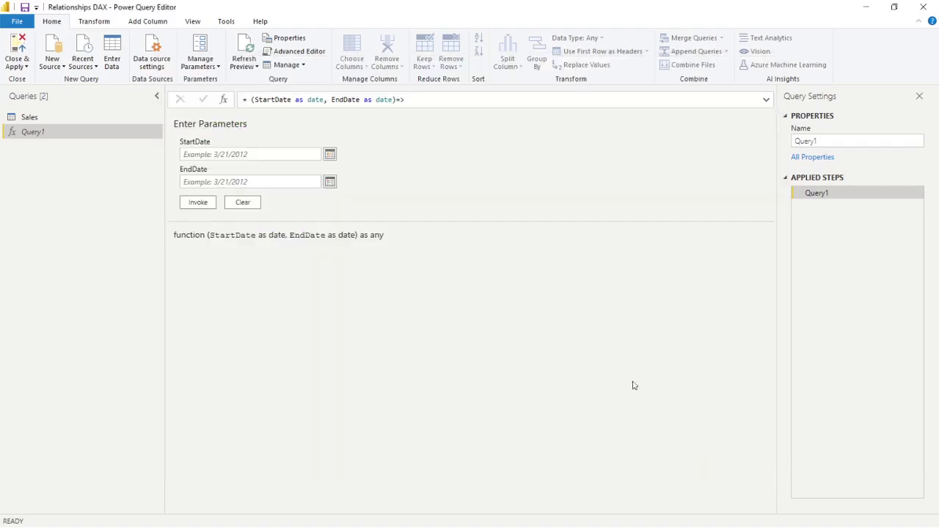
left_click(234, 155)
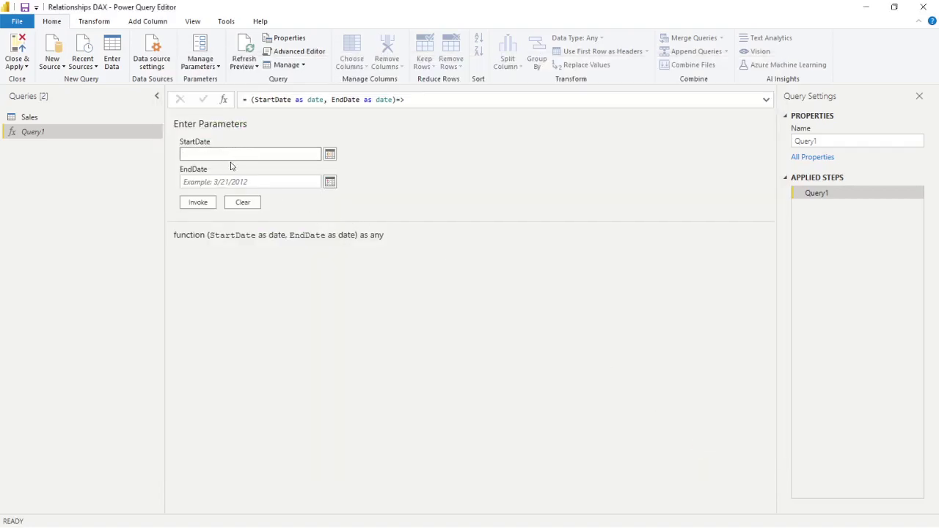
type("1/1/202")
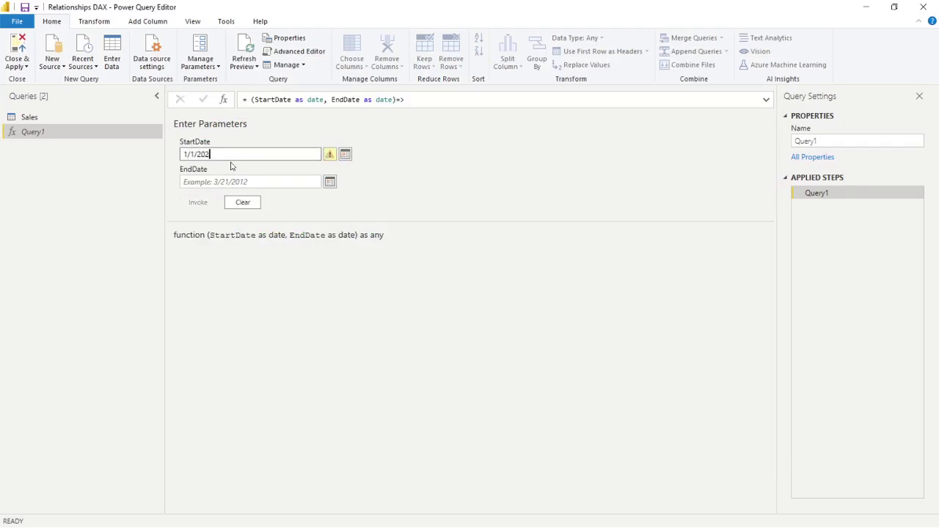
type("0")
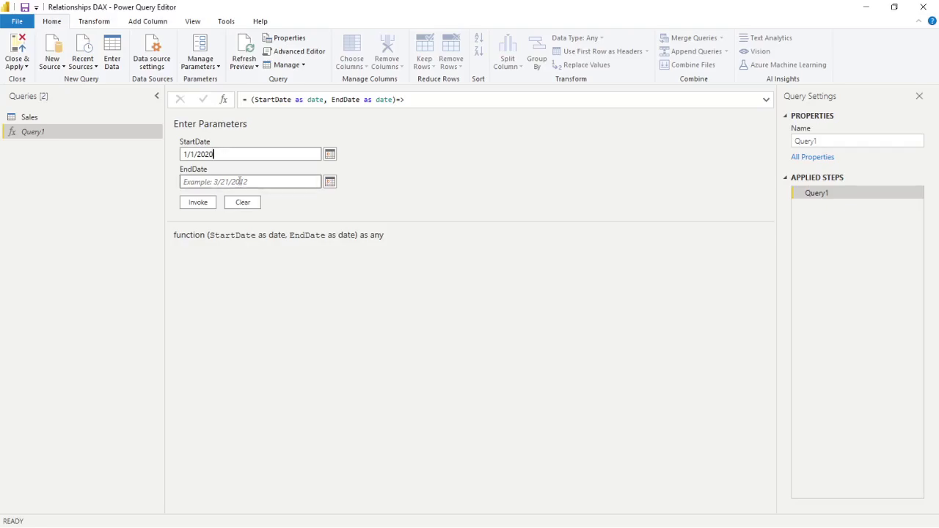
left_click(240, 179)
type("12/3")
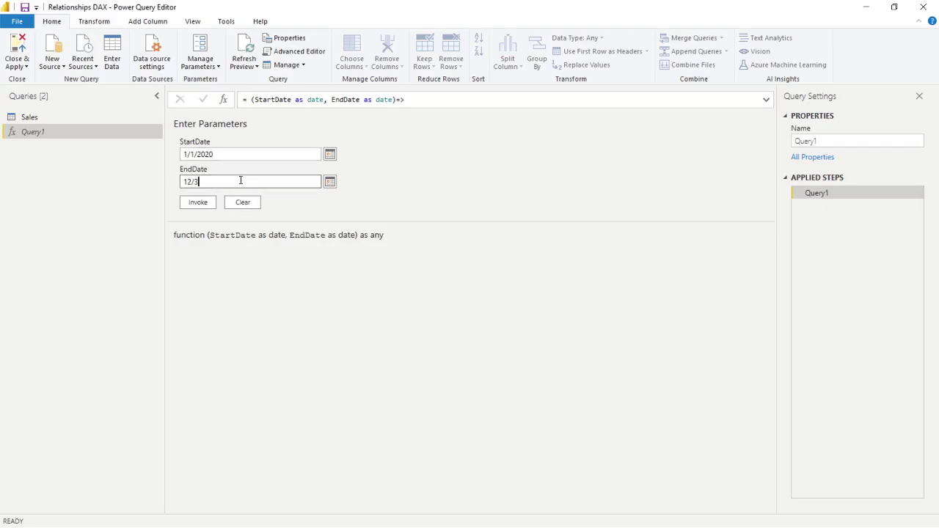
type("1/20")
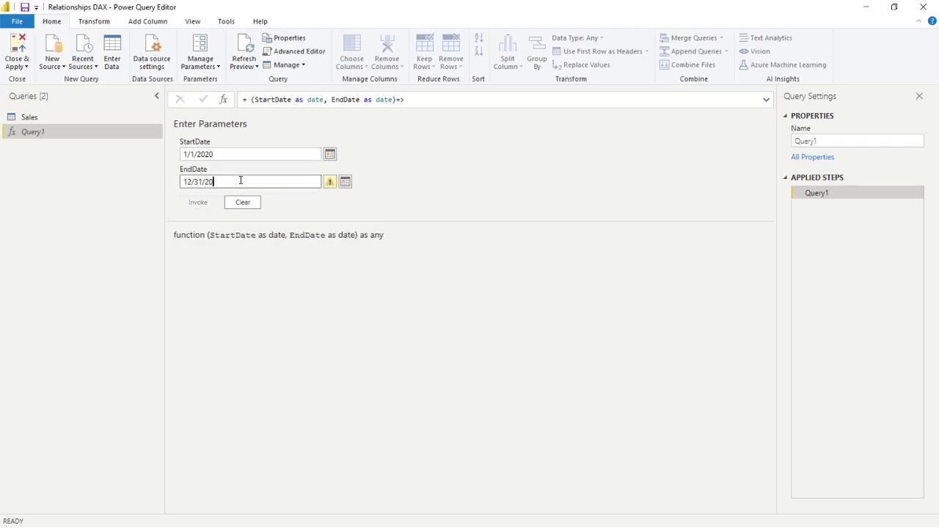
type("20")
left_click(199, 203)
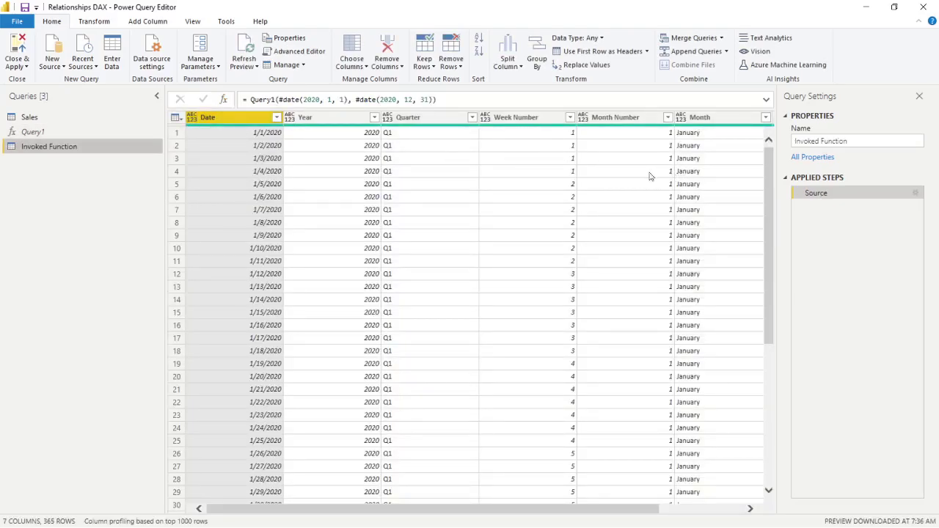
Step: Set the Date column to Date type, Year to Whole Number and Quarter to Text
left_click(192, 118)
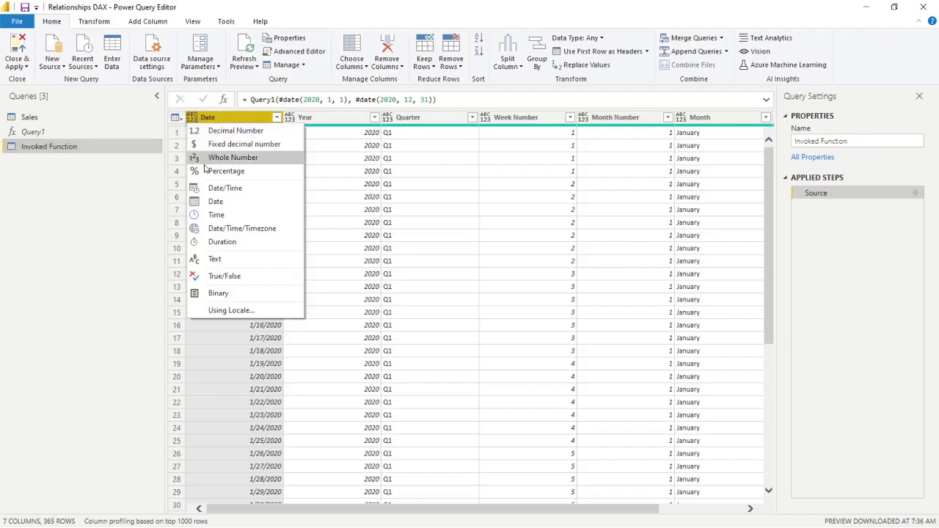
left_click(222, 202)
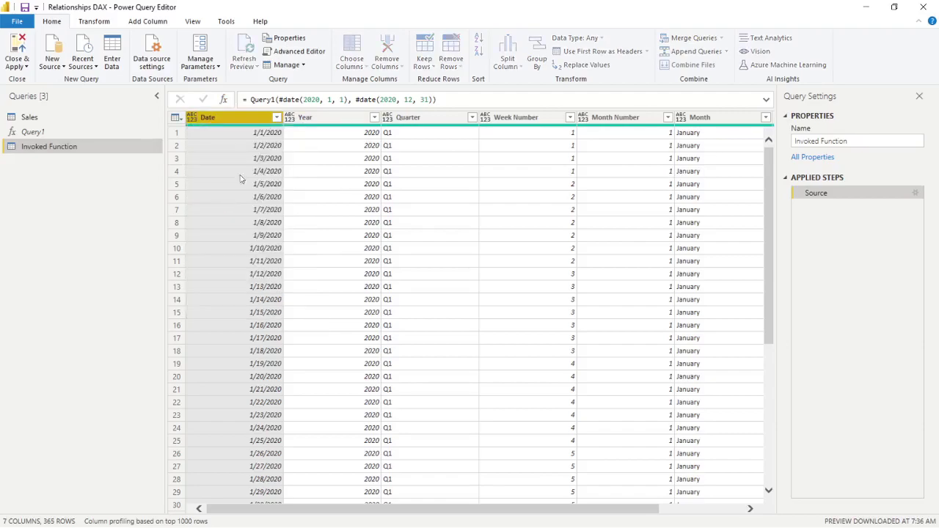
left_click(290, 119)
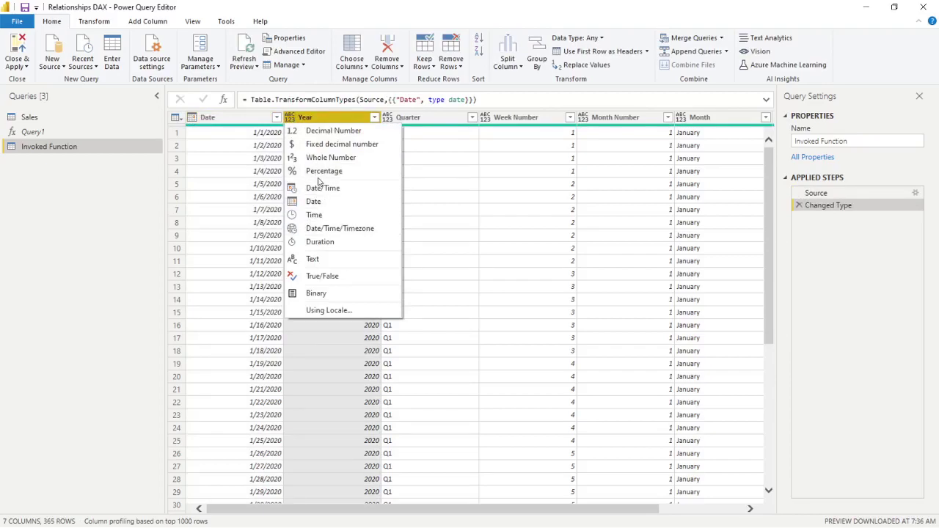
left_click(327, 158)
left_click(387, 118)
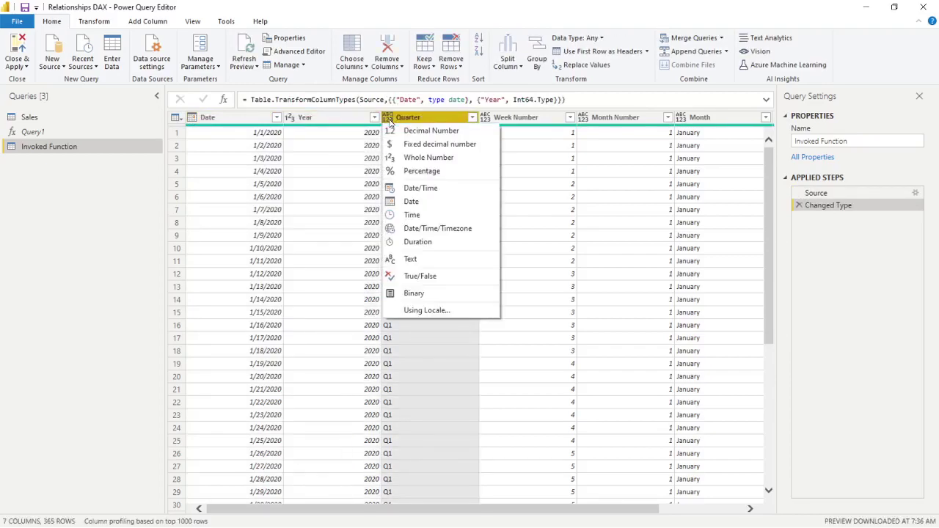
left_click(410, 259)
Step: Make Week Number and Month Number whole numbers, and Month and Day of Week text
left_click(488, 120)
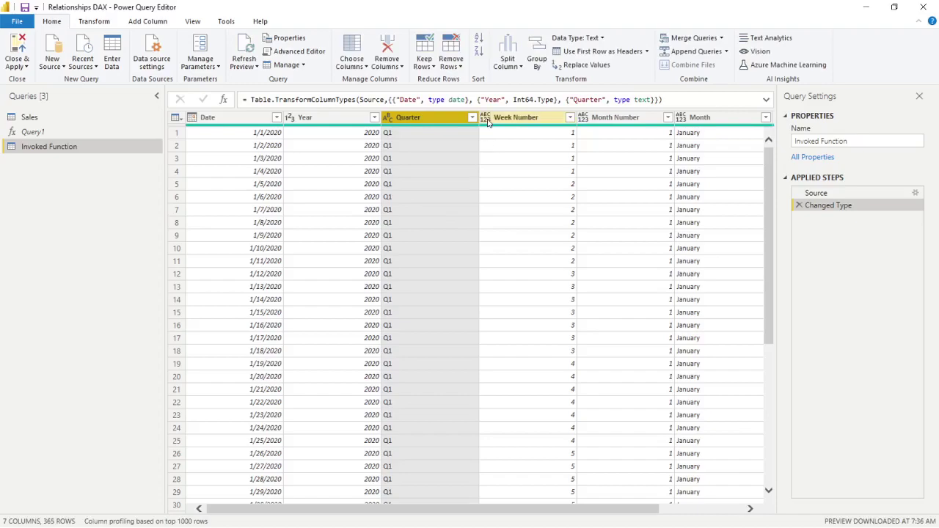
left_click(526, 157)
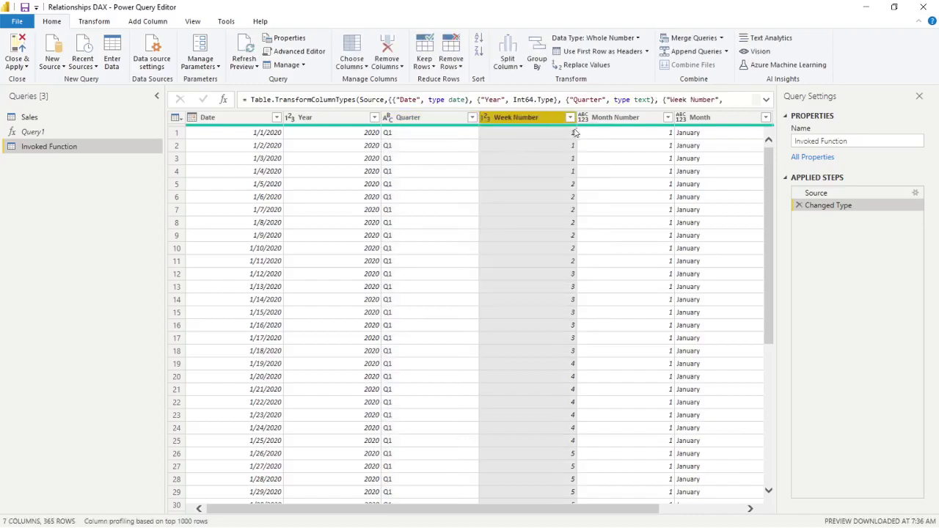
left_click(586, 119)
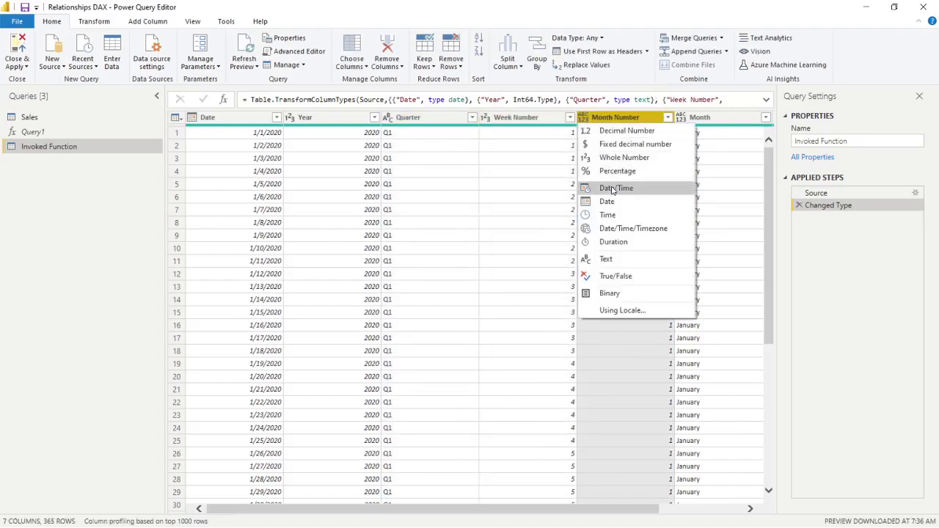
left_click(617, 159)
left_click(683, 120)
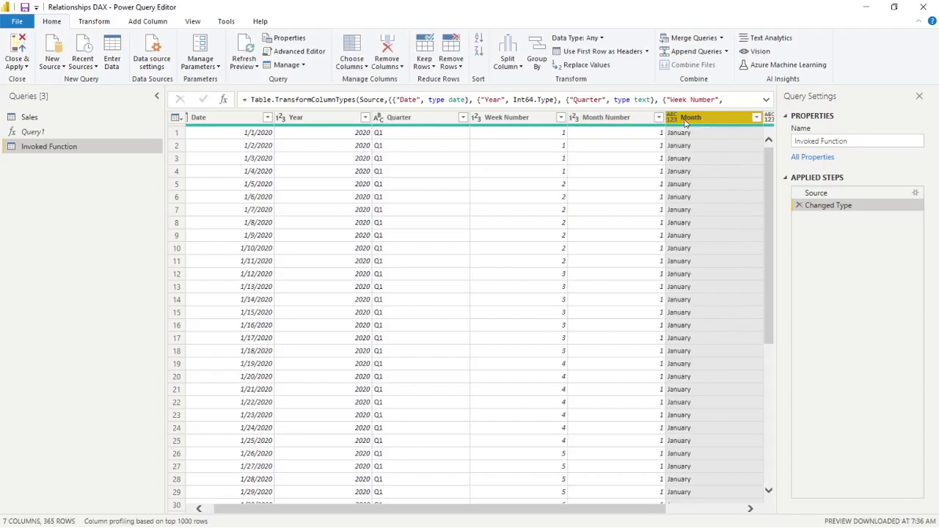
left_click(676, 122)
left_click(693, 260)
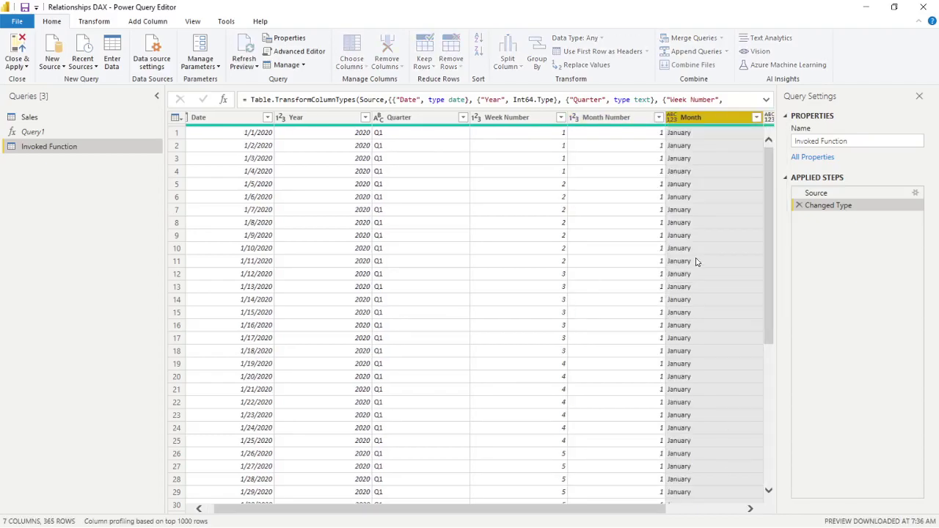
left_click(750, 508)
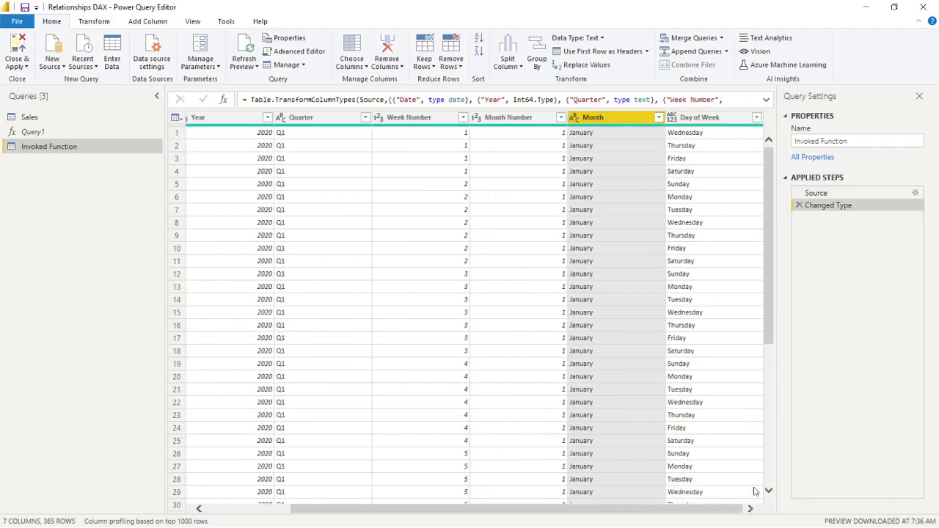
left_click(672, 119)
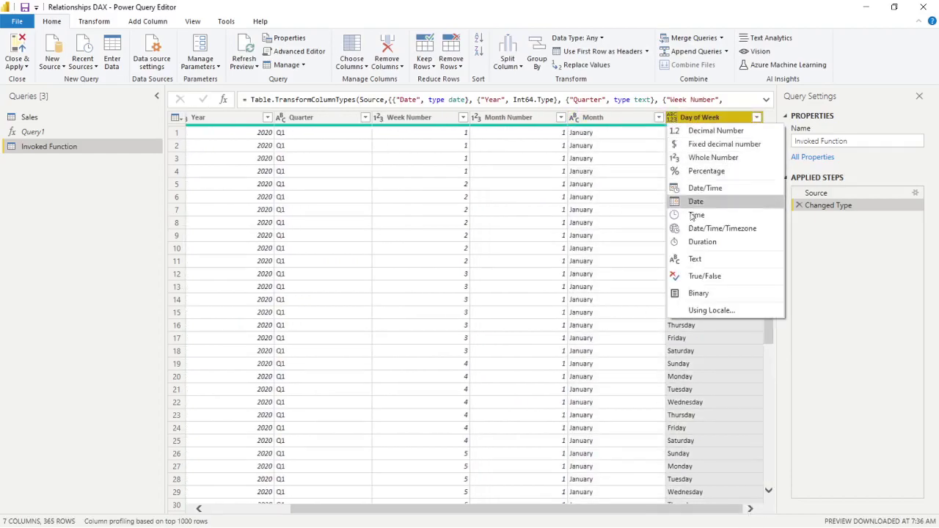
left_click(703, 259)
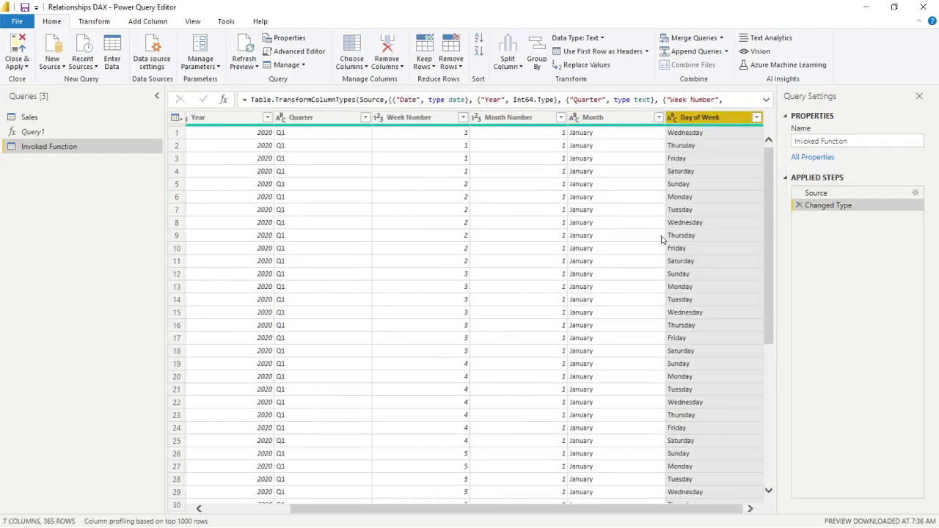
Step: Rename the Invoked Function query to DimDate
double_click(50, 149)
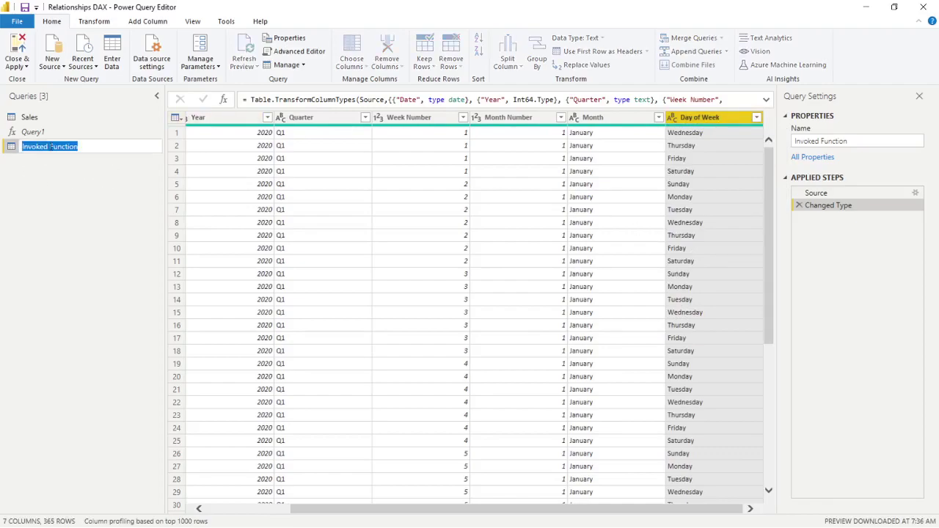
type("DimDate")
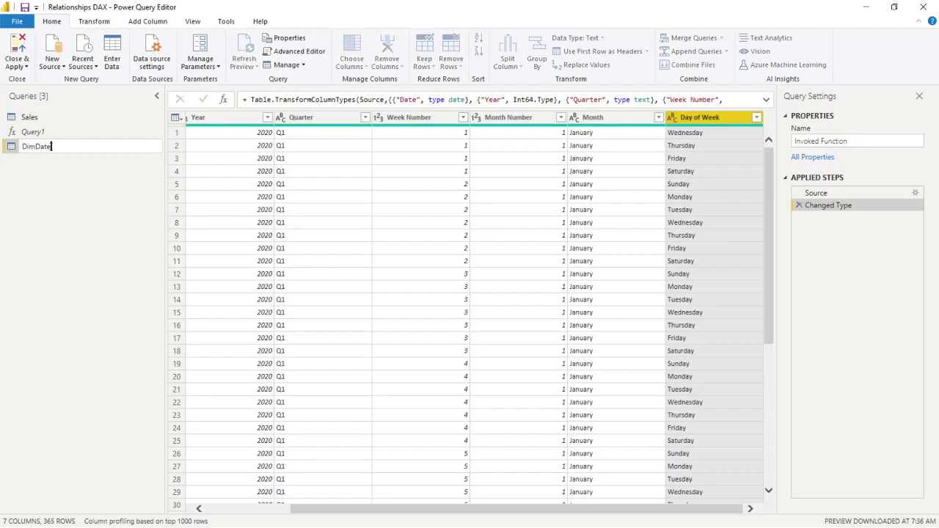
key("Return")
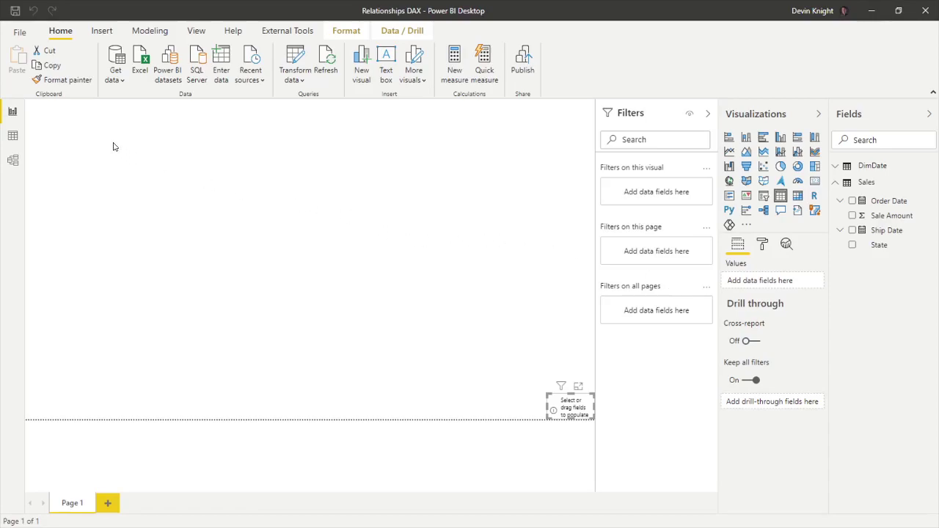
Step: In Model view, arrange Sales and DimDate and link DimDate's Date to Sales' Order Date
left_click(13, 162)
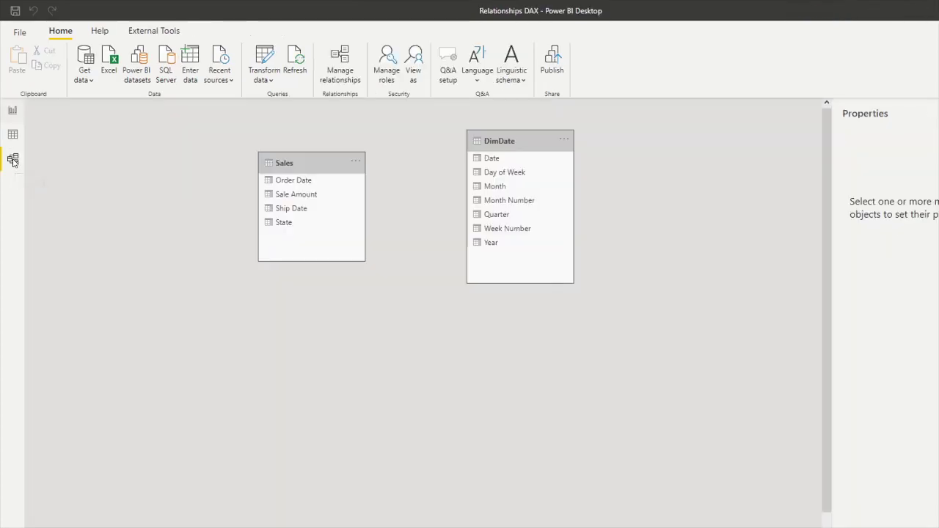
left_click_drag(301, 163, 140, 163)
left_click_drag(524, 141, 375, 136)
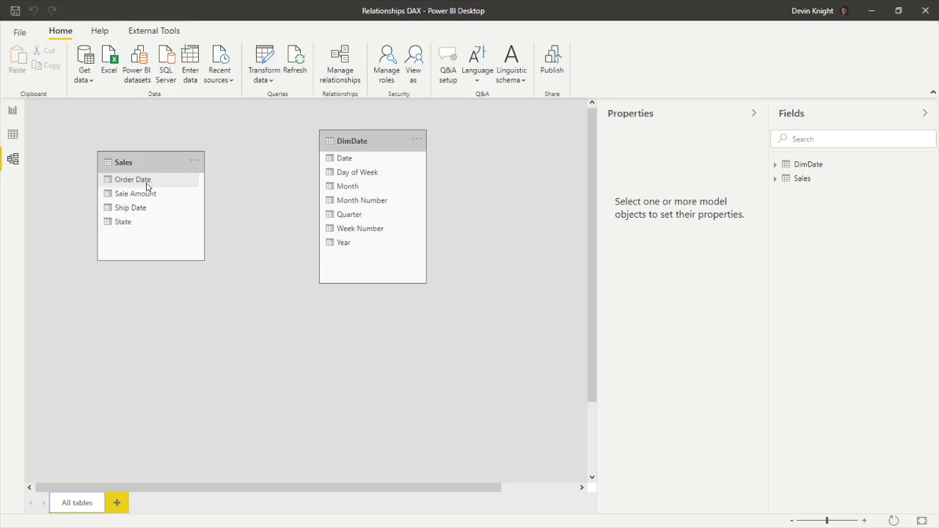
left_click_drag(346, 158, 159, 180)
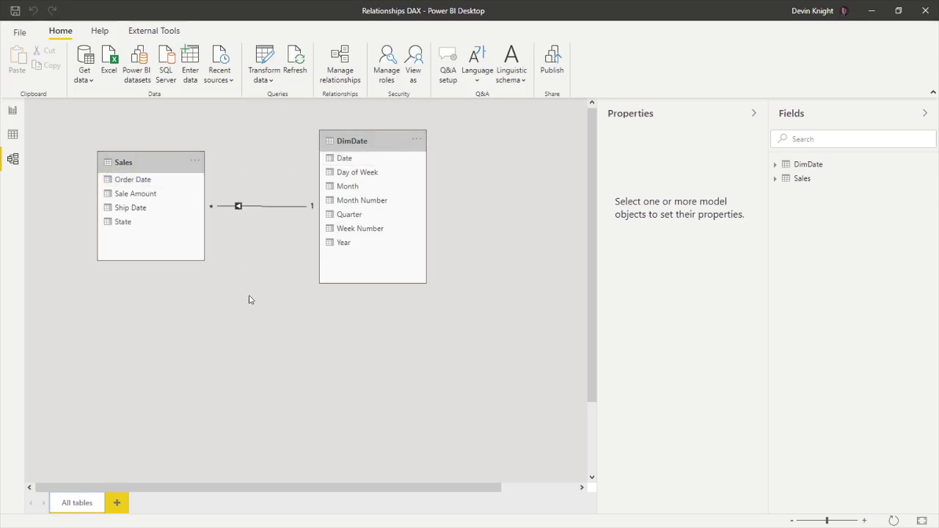
left_click_drag(165, 168, 183, 263)
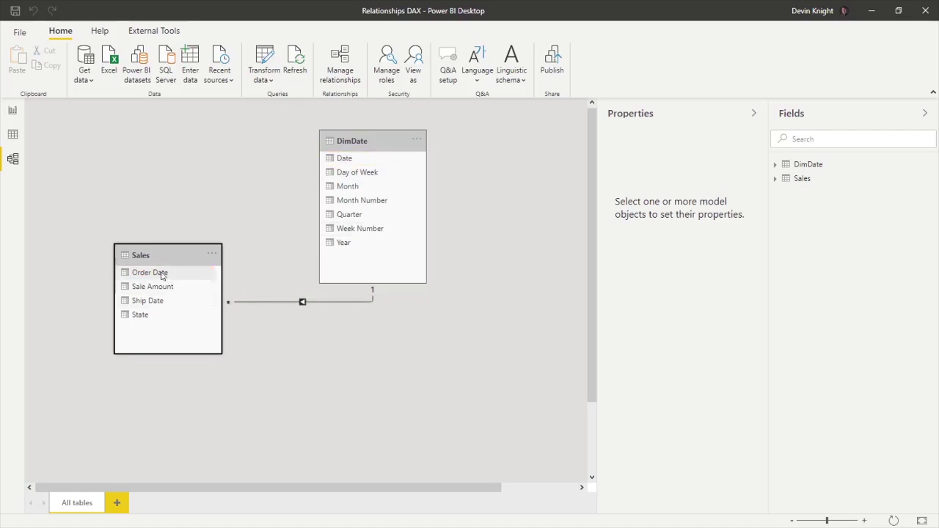
Step: Back on the report page, enlarge the empty table visual and move it to the top-left
left_click(13, 112)
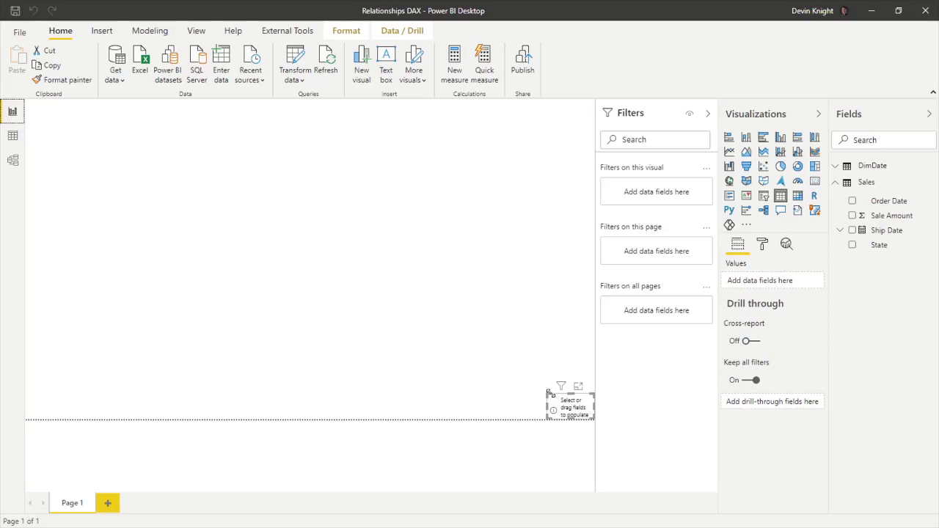
left_click_drag(546, 394, 414, 285)
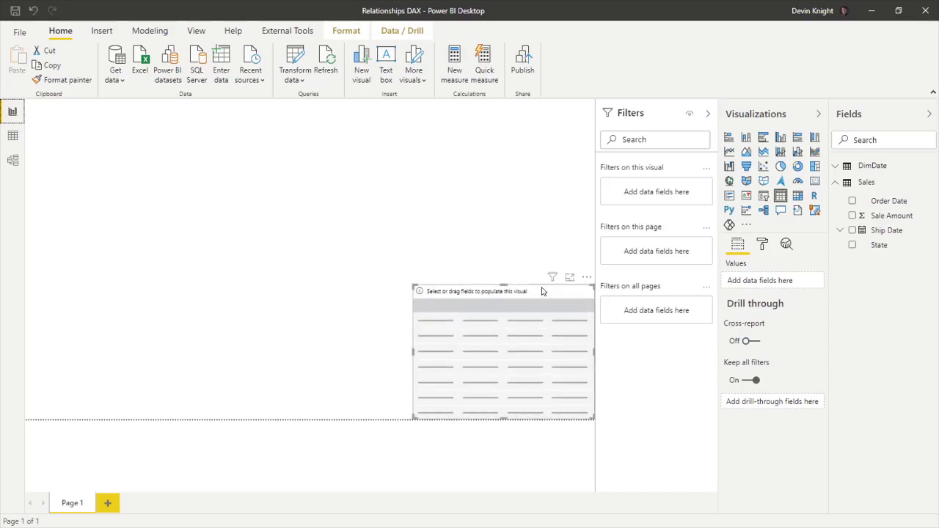
left_click_drag(546, 289, 166, 136)
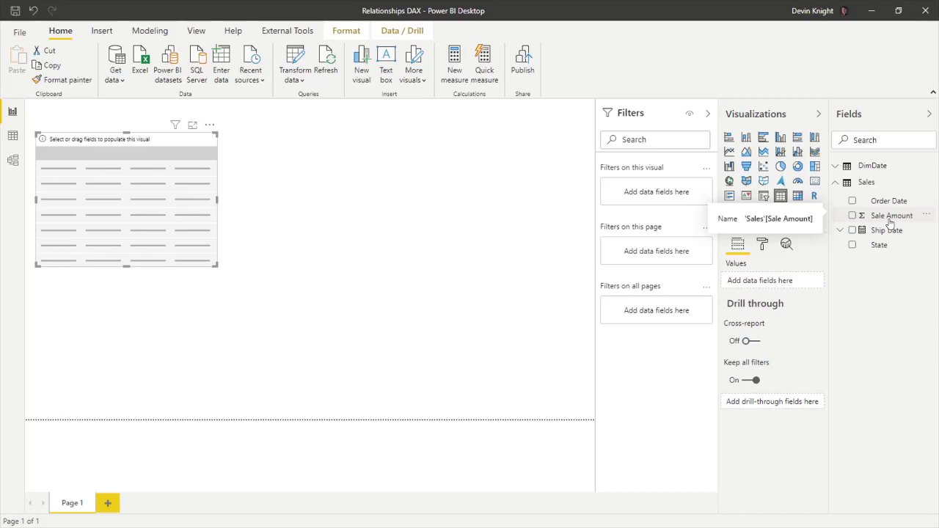
Step: Create a Total Sales measure in Sales defined as SUM('Sales'[Sale Amount])
left_click(882, 188)
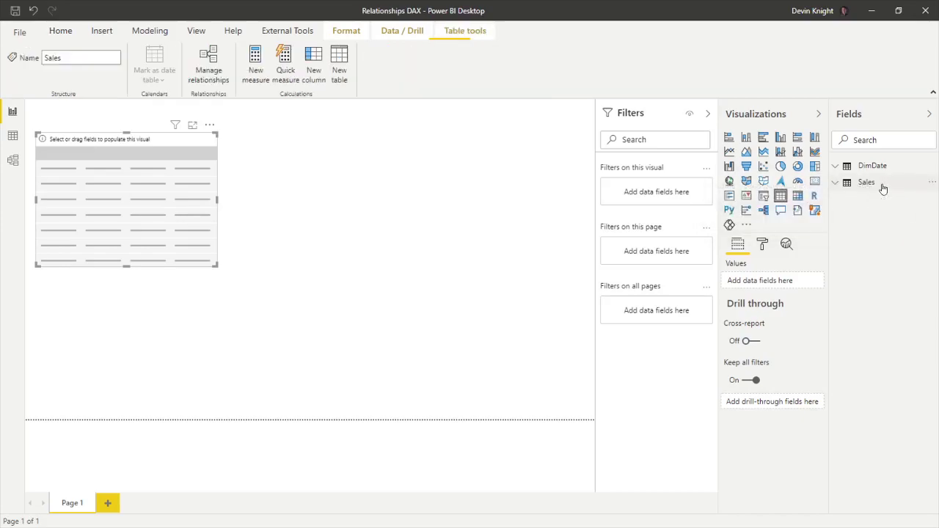
left_click(257, 72)
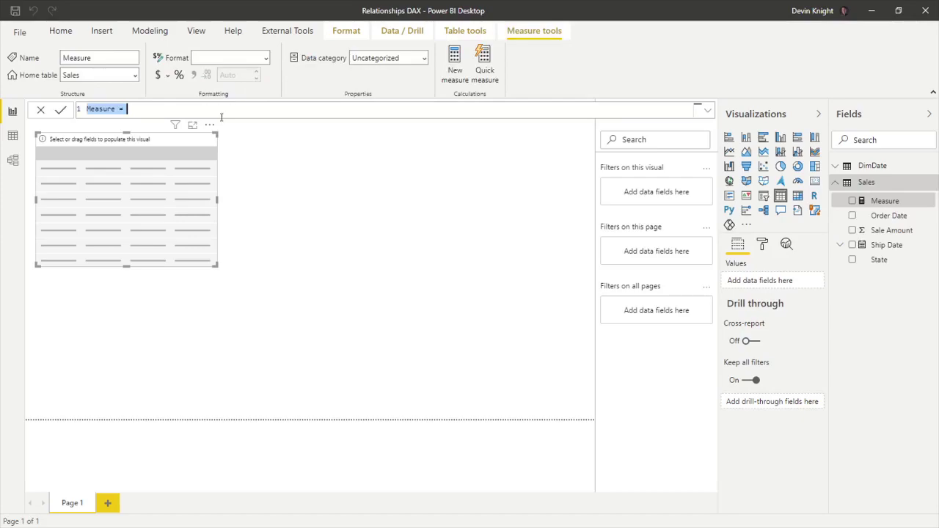
type("Tot")
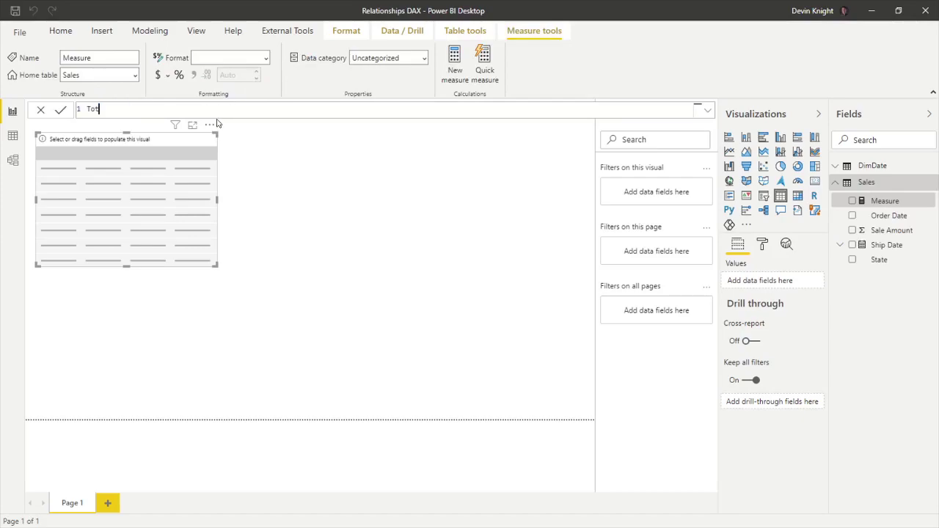
type("al Sales =")
scroll(155, 111, "up", 2, "ctrl")
scroll(155, 110, "up", 3, "ctrl")
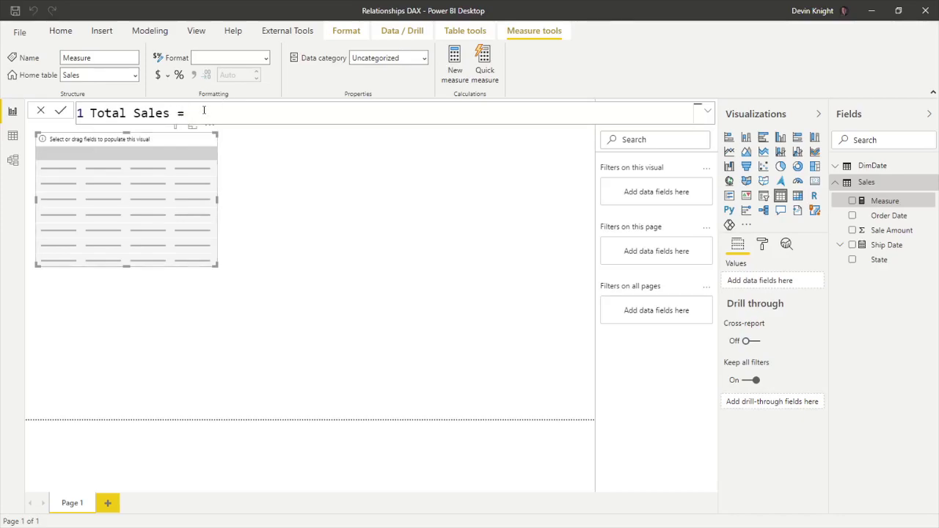
type("sum")
key("Tab")
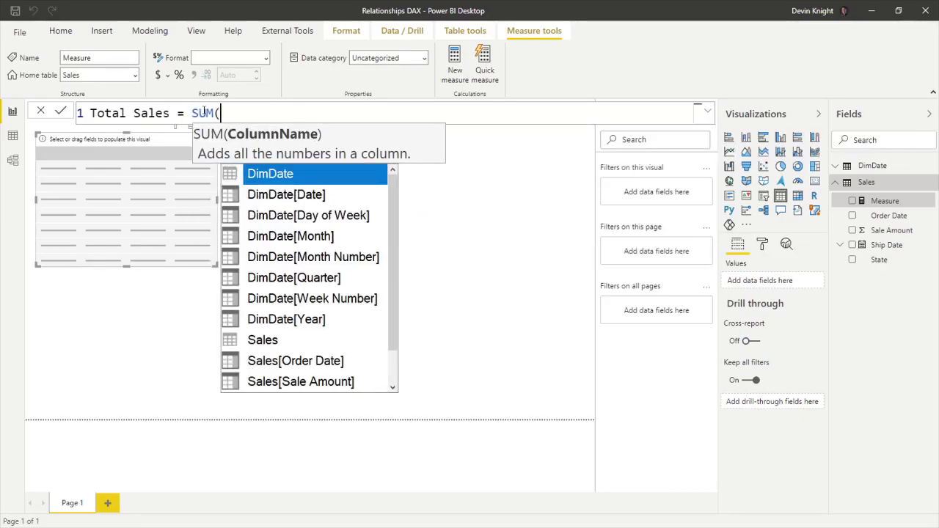
type("'s")
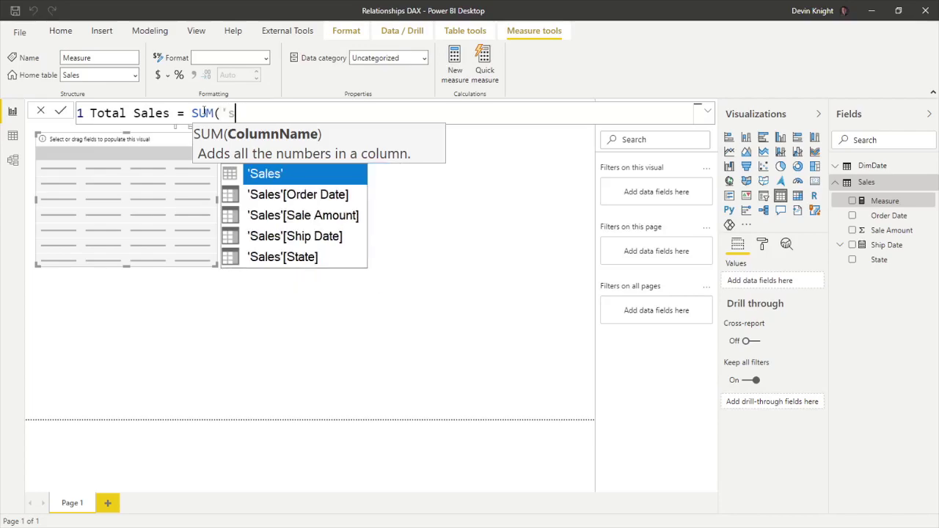
key("Down")
key("Down")
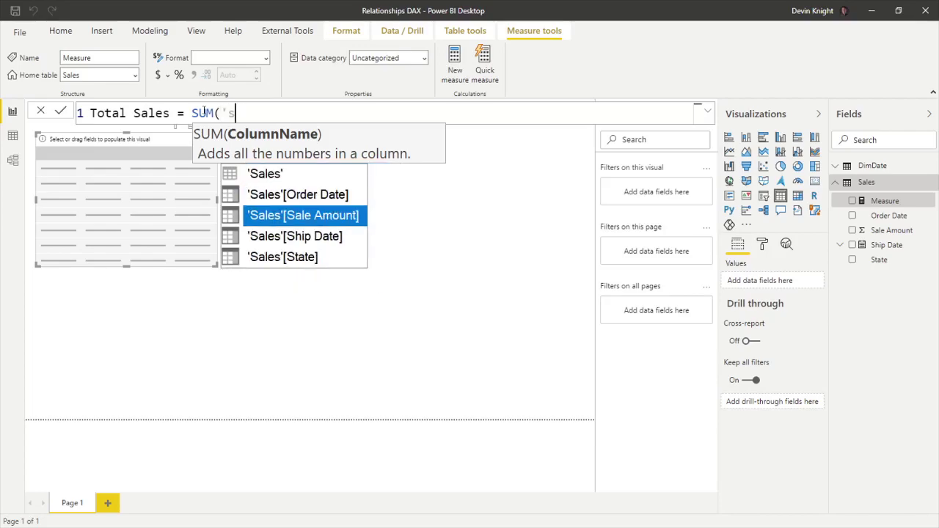
key("Tab")
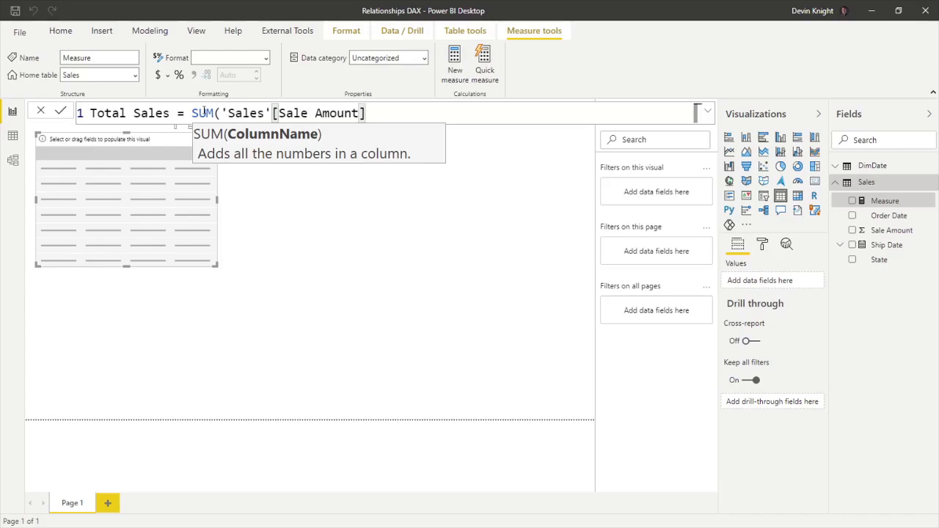
type(")")
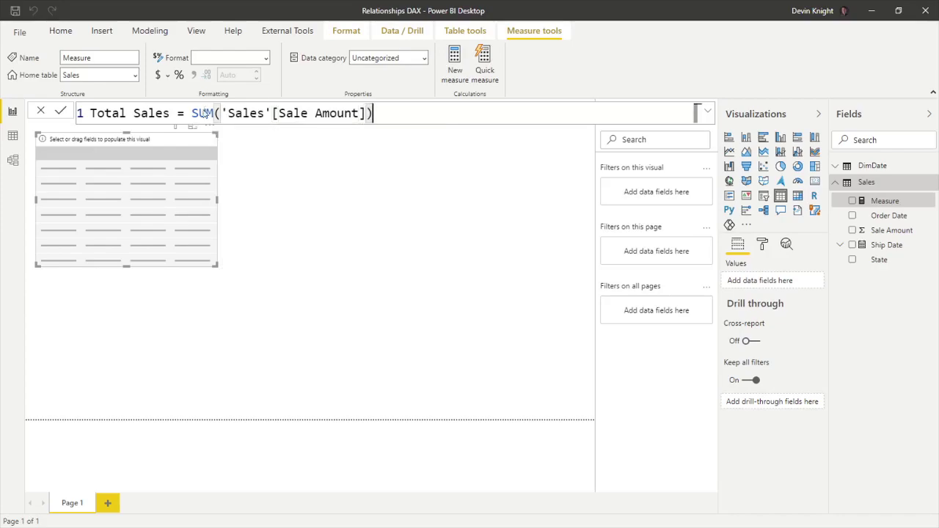
key("Return")
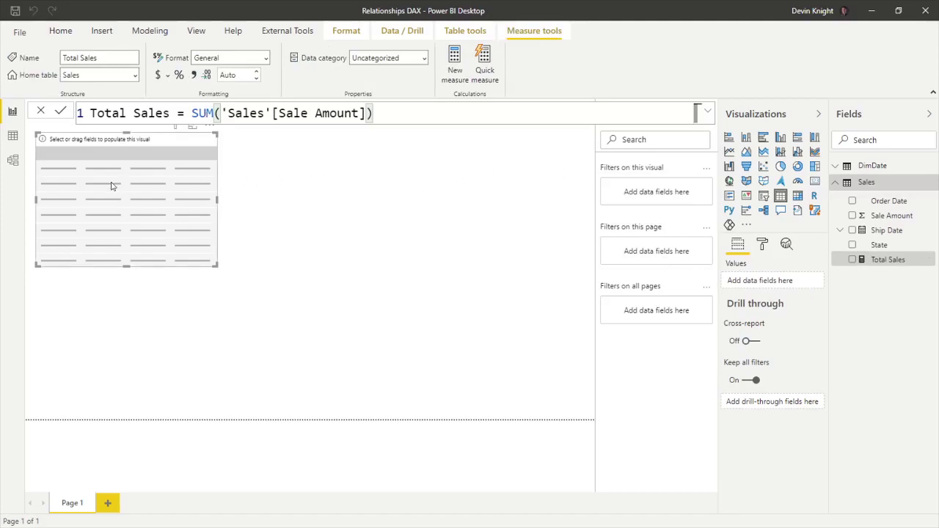
Step: Add Total Sales to the table, set grid text size to 30, and add State
left_click(852, 260)
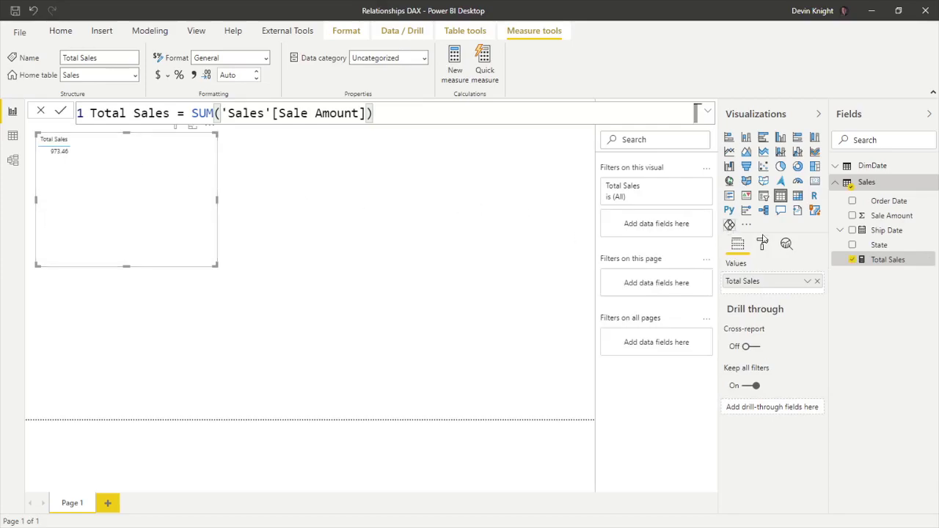
left_click(763, 244)
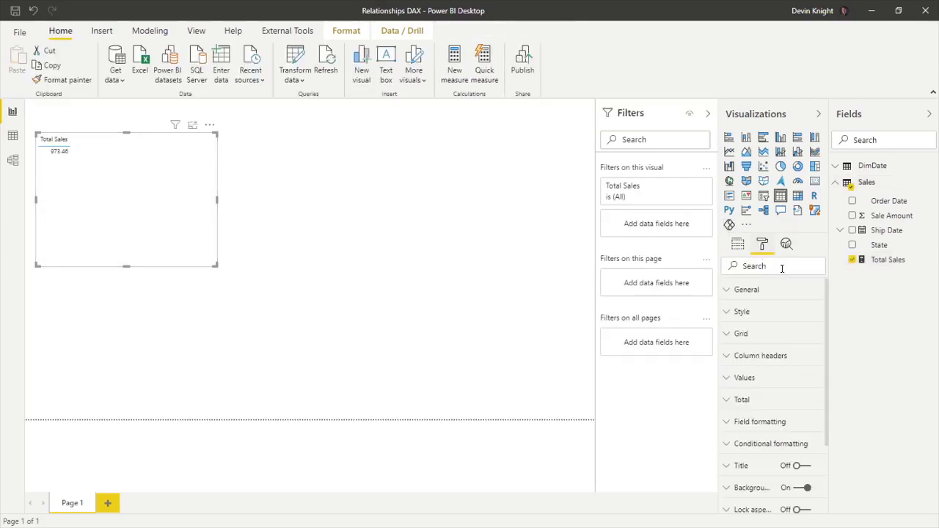
left_click(781, 268)
type("text size")
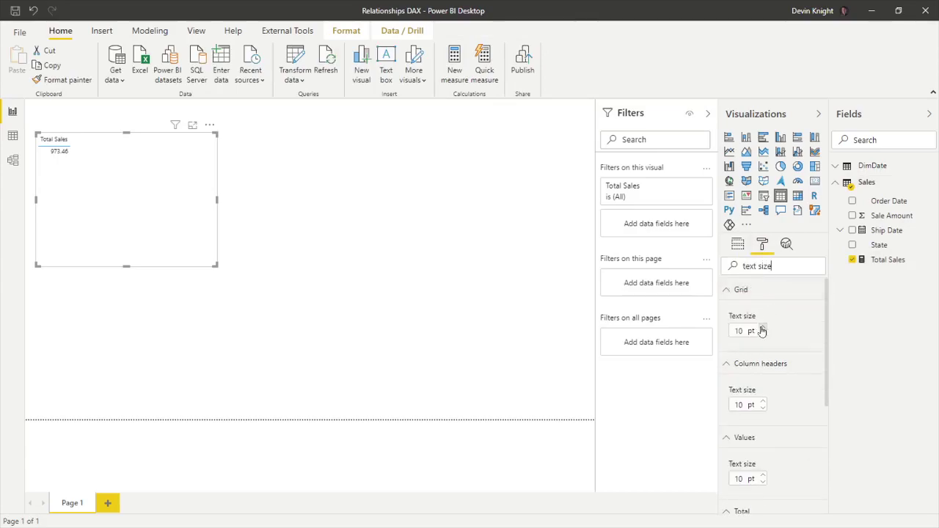
left_click_drag(744, 331, 724, 333)
type("30")
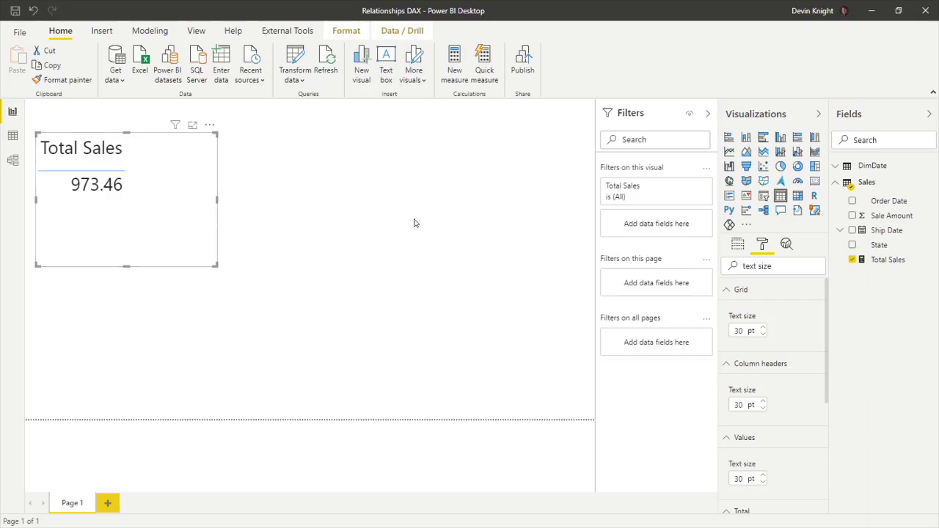
left_click(852, 245)
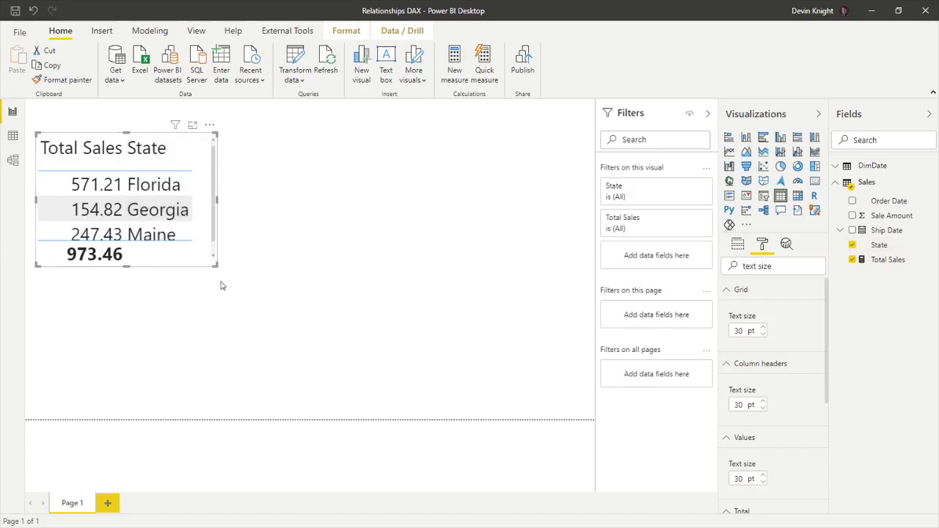
Step: Enlarge the table, reorder columns to State then Total Sales, and expand DimDate's fields
left_click_drag(214, 265, 254, 320)
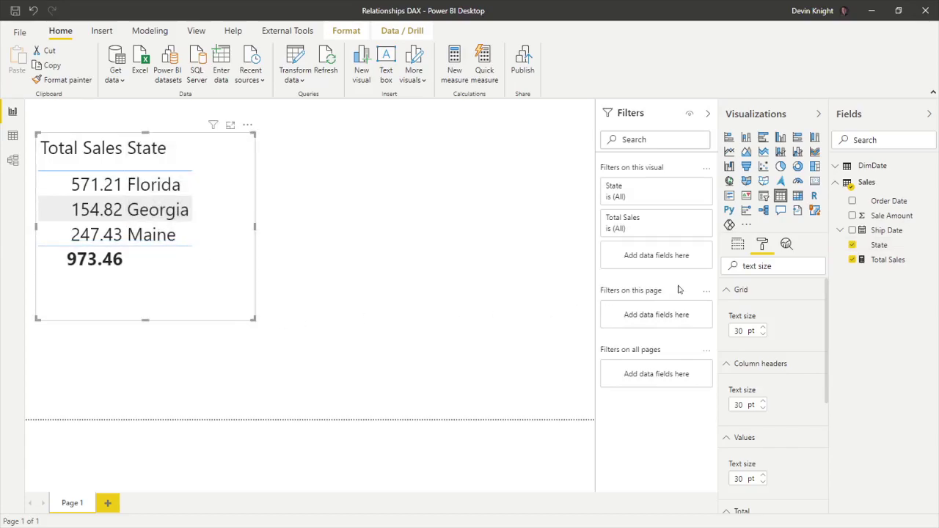
left_click(740, 244)
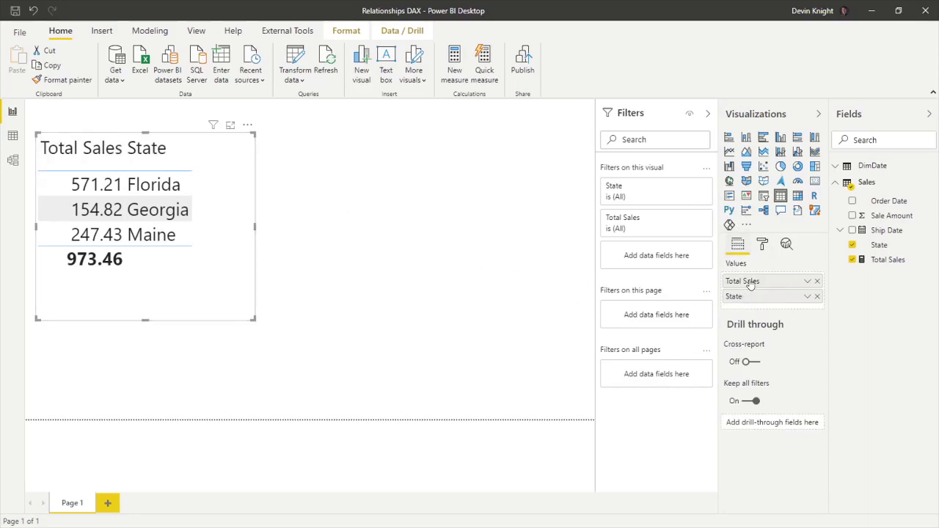
left_click_drag(747, 281, 751, 313)
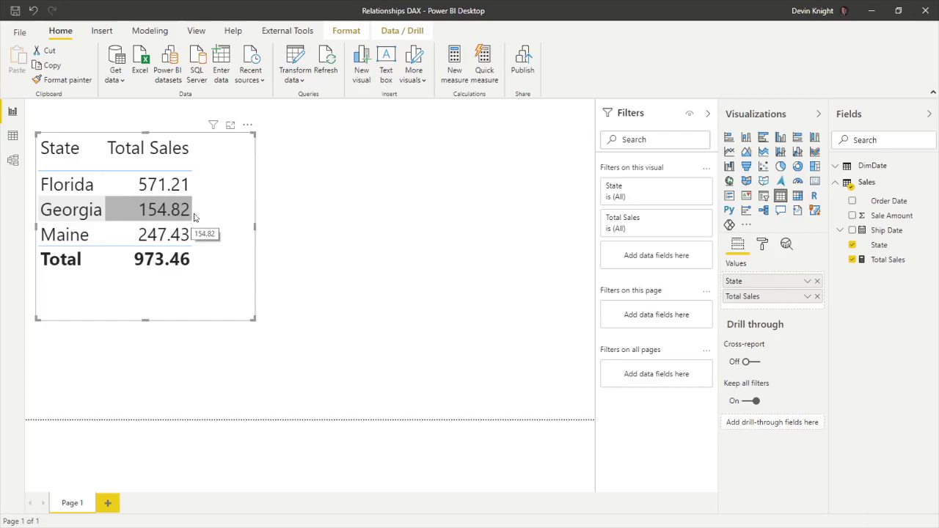
left_click(835, 169)
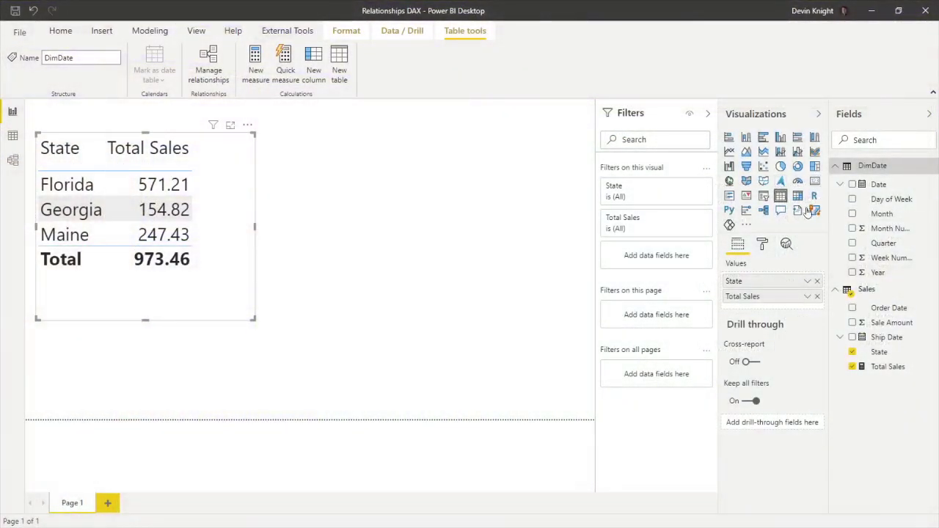
Step: Add DimDate Month between State and Total Sales, then narrow and reposition the table
left_click(852, 213)
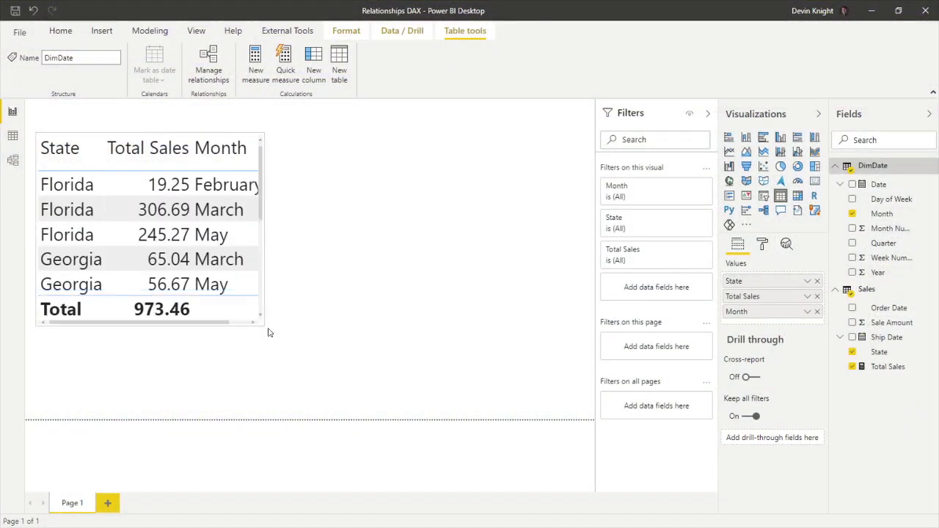
left_click_drag(268, 332, 371, 385)
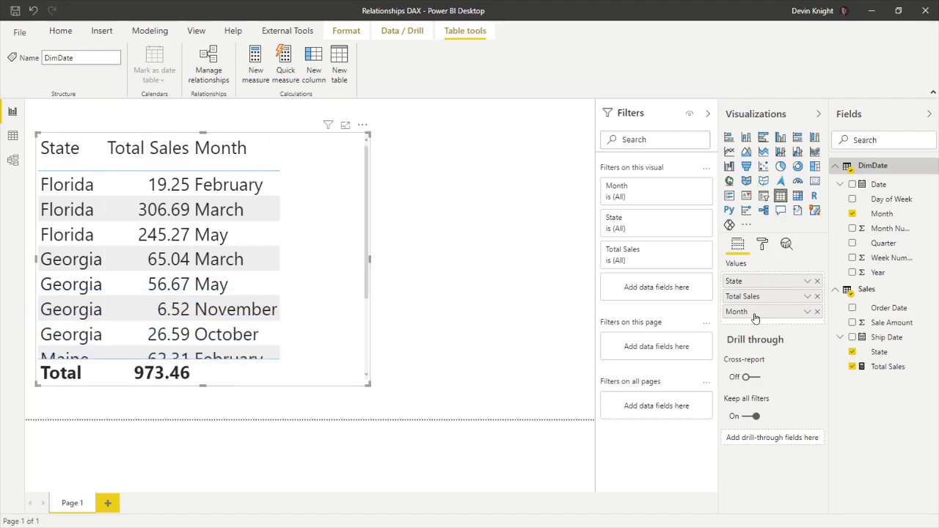
left_click_drag(755, 317, 754, 297)
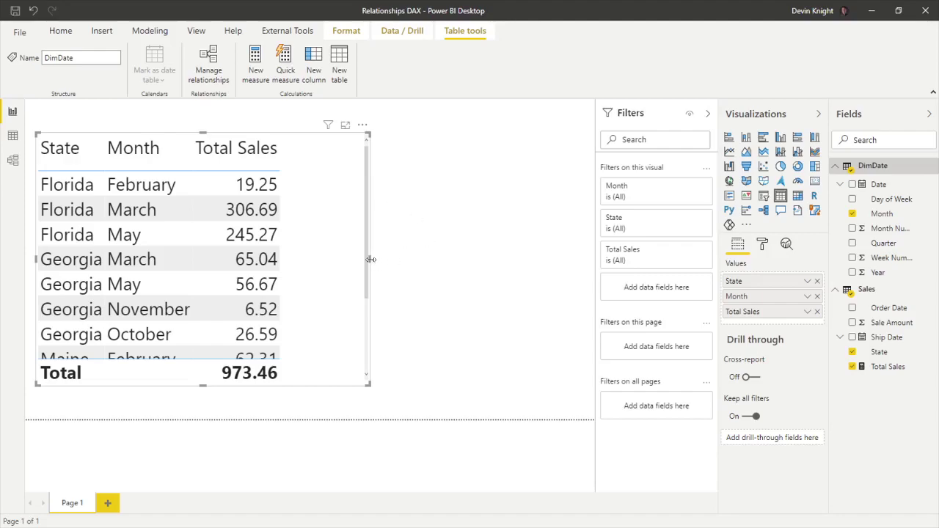
left_click_drag(371, 260, 300, 253)
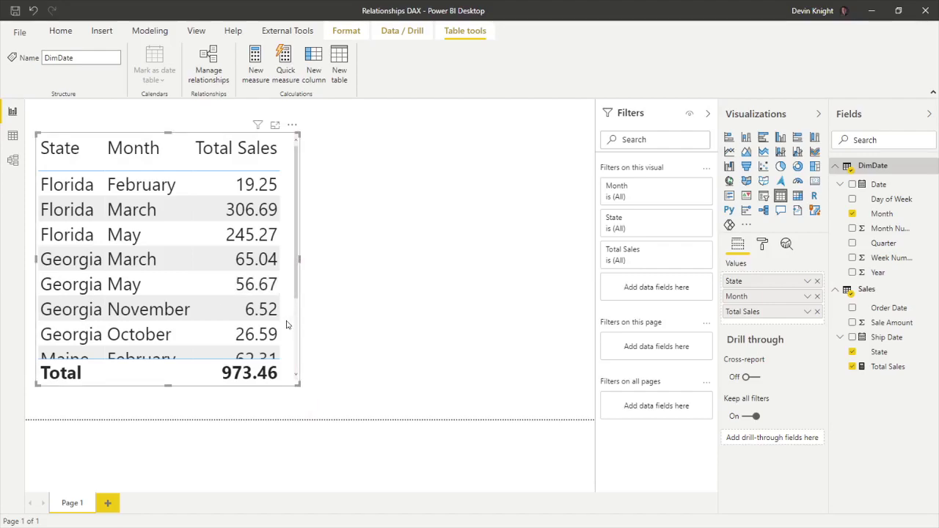
left_click_drag(292, 325, 310, 300)
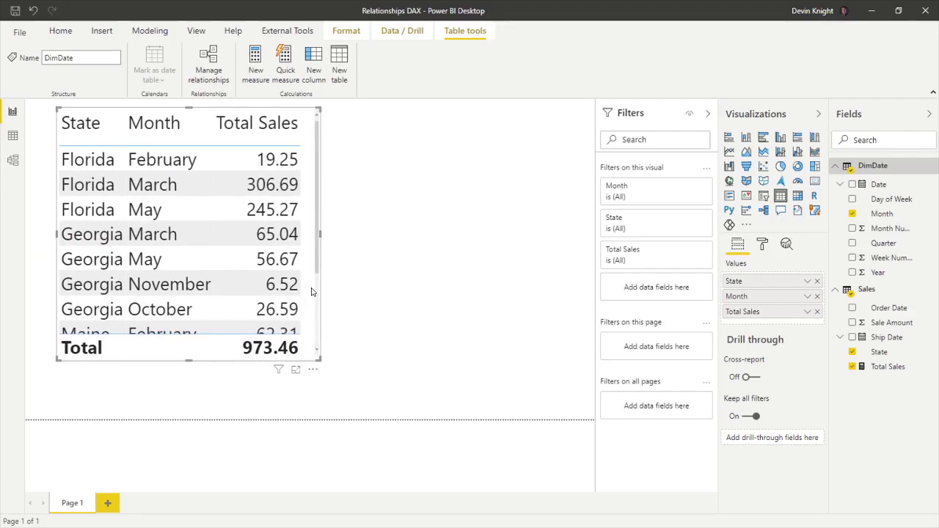
Step: Place a duplicate State/Month/Total Sales table to the right of the original, then switch to Model view
left_click(311, 292)
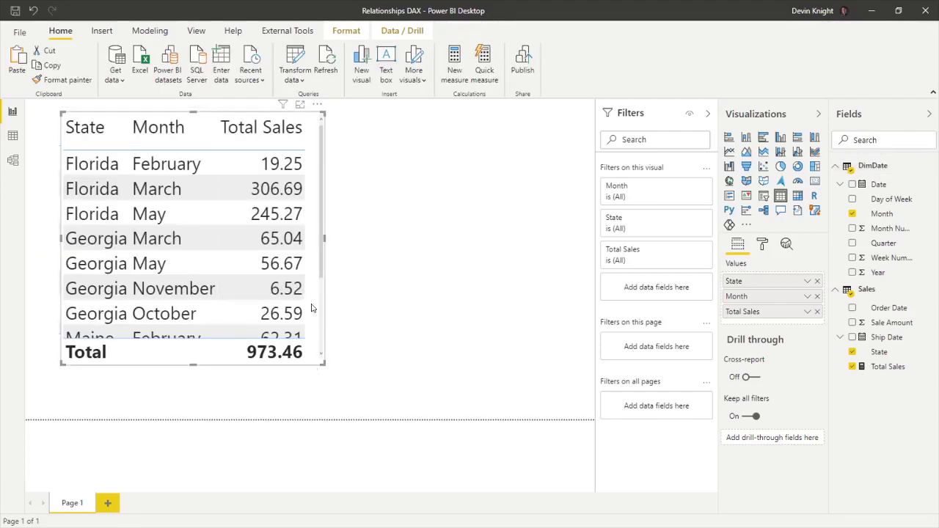
left_click_drag(311, 305, 584, 306)
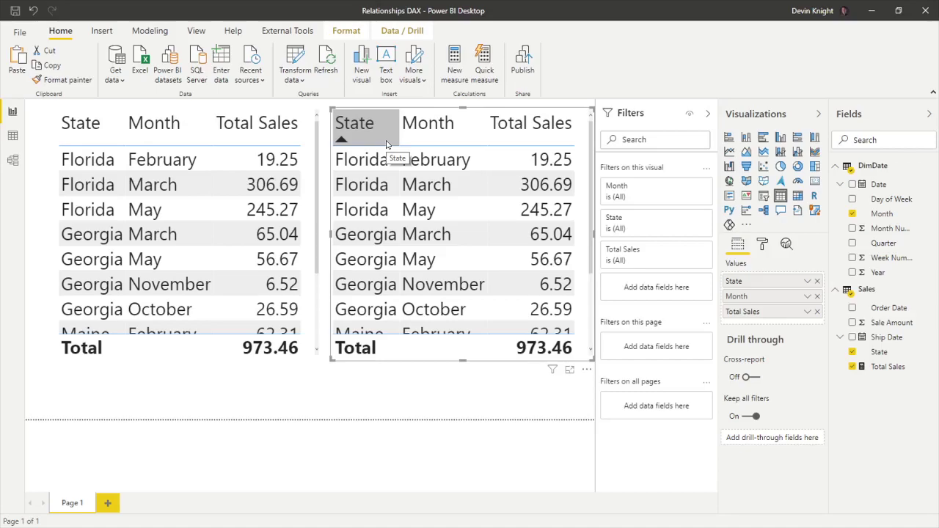
left_click(12, 160)
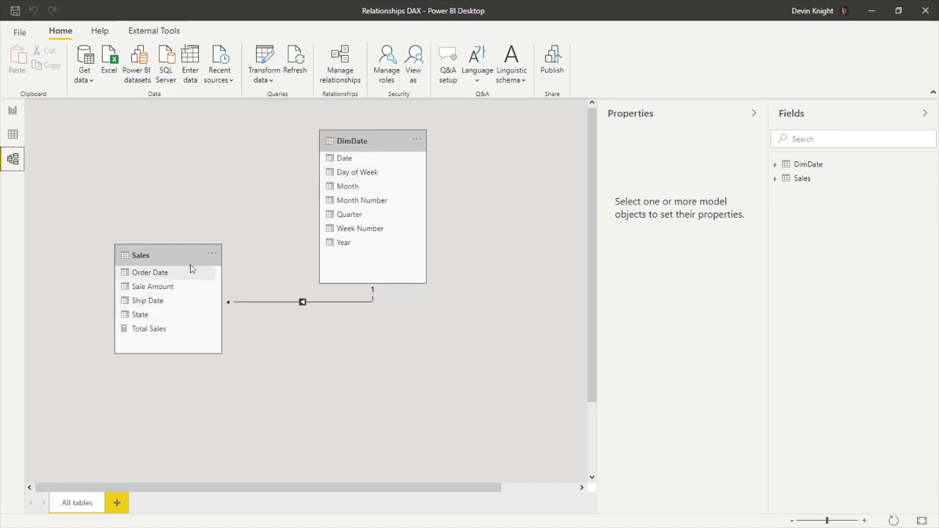
Step: Link DimDate[Date] to Sales[Ship Date] as an inactive relationship and return to the report page
left_click_drag(355, 160, 162, 306)
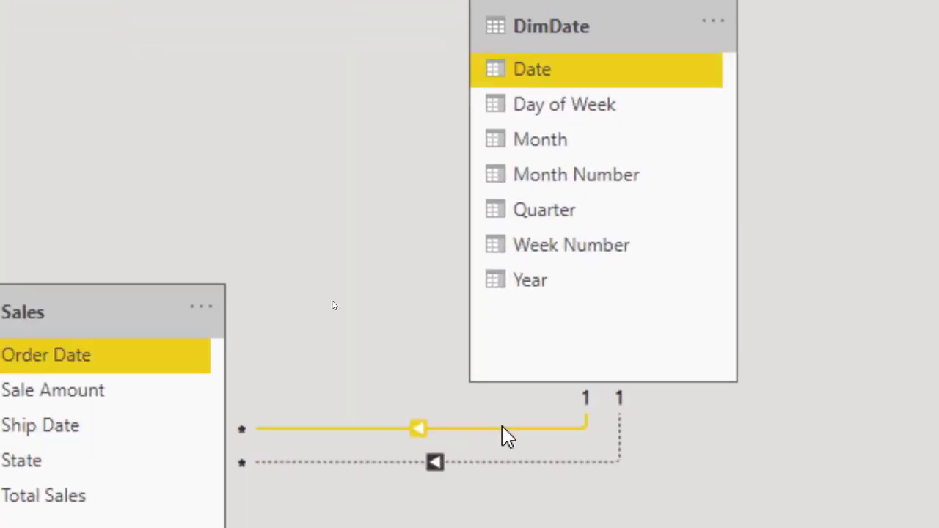
double_click(510, 462)
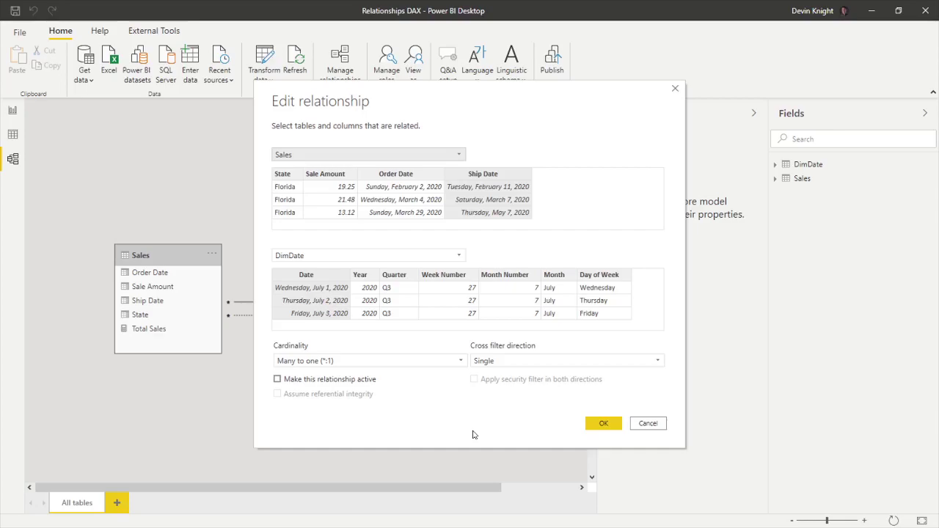
left_click(649, 428)
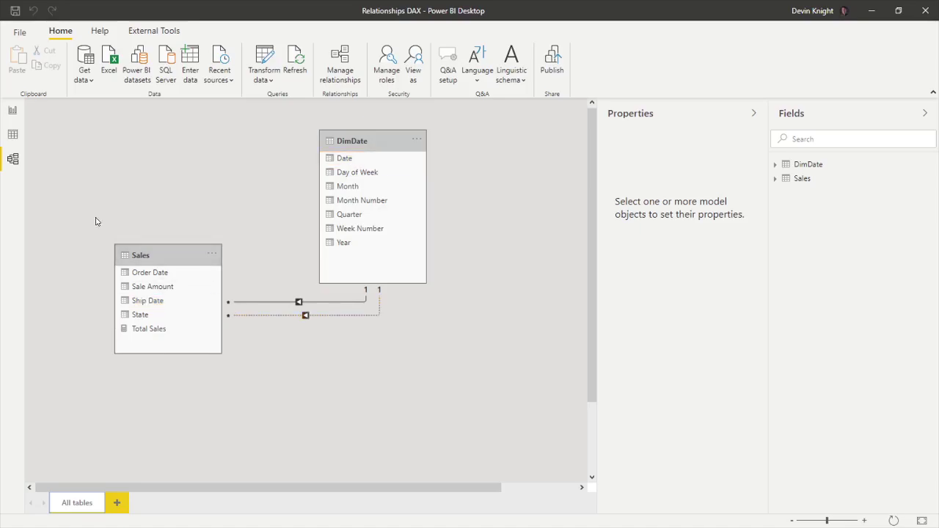
left_click(13, 112)
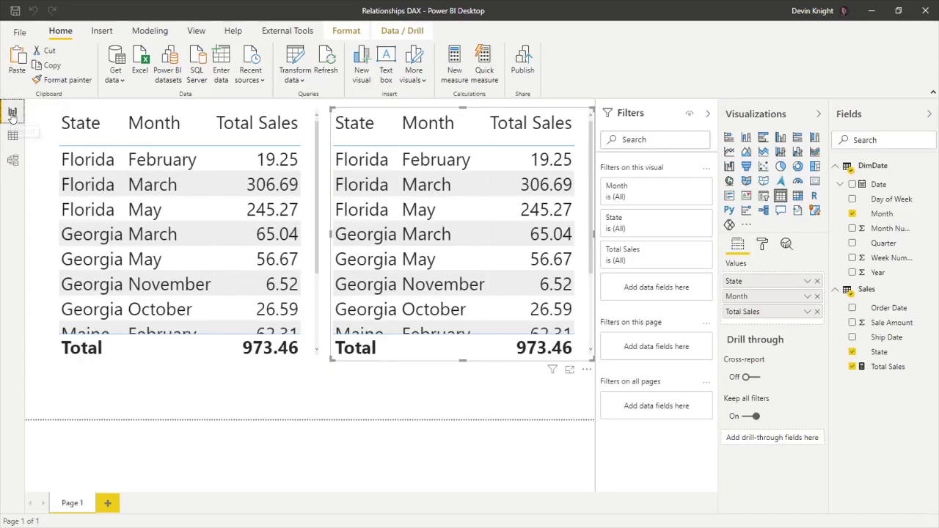
Step: Add a new measure to the Sales table and name it 'Total Sales (Ship Date) ='
right_click(862, 292)
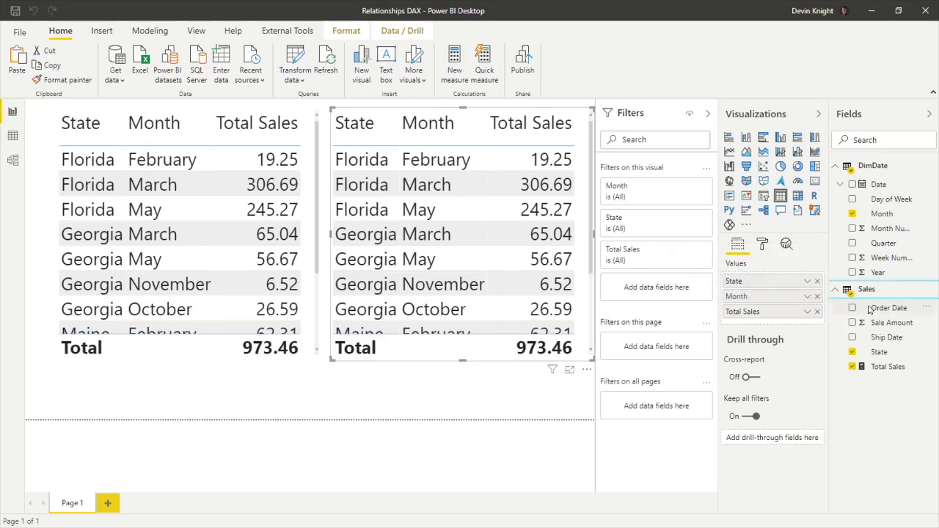
key("Escape")
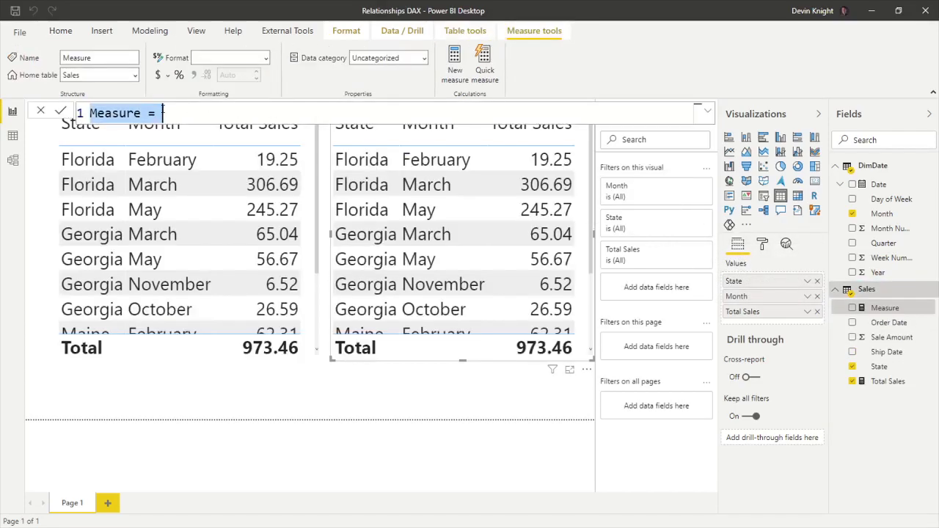
type("T")
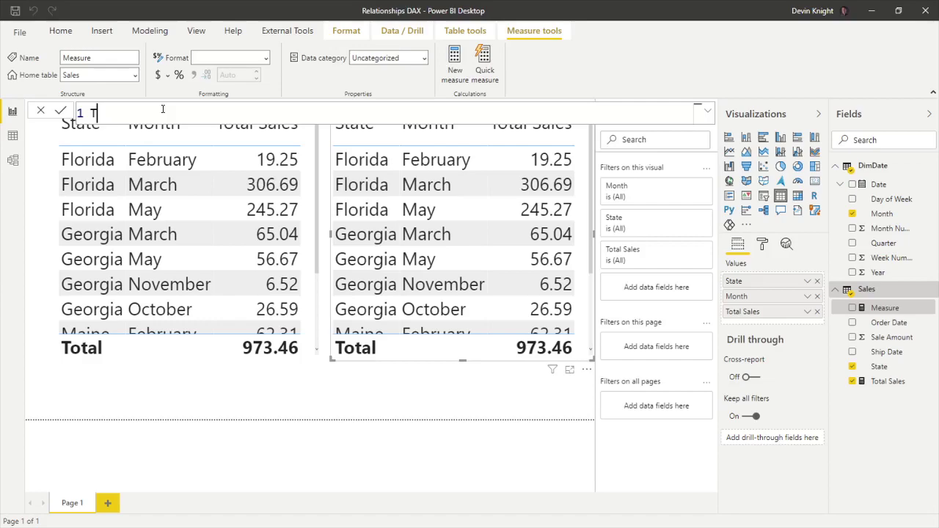
type("otal Sales (Ship Date) ")
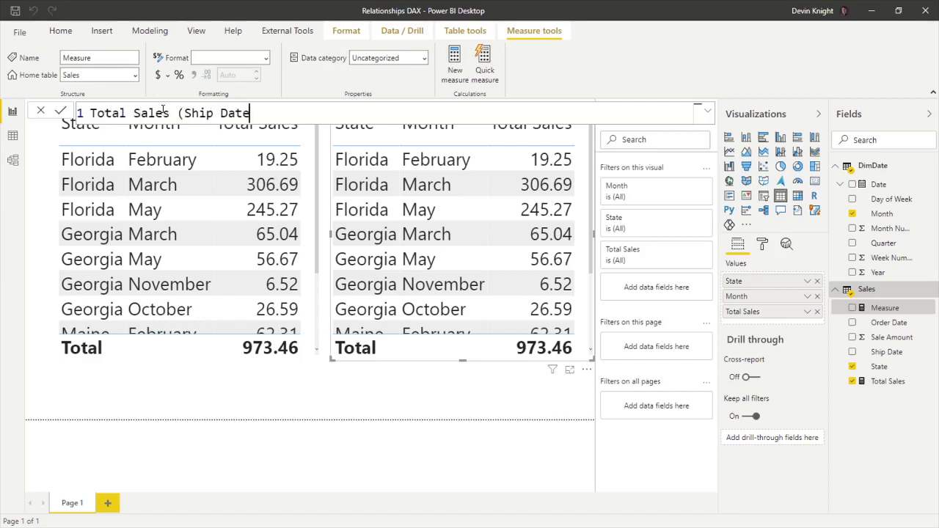
type("=")
Step: Write CALCULATE([Total Sales], in the formula and start typing USERELATIONSHIP
type("cal")
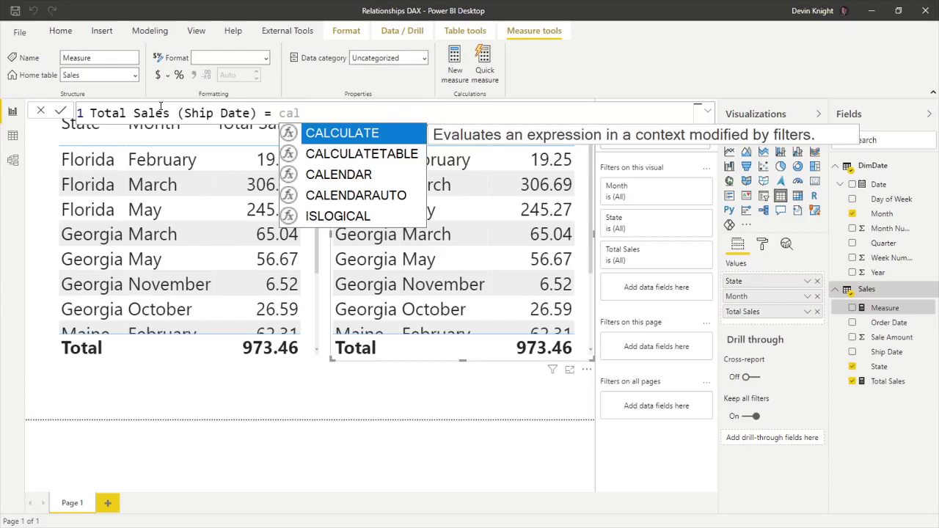
key("Tab")
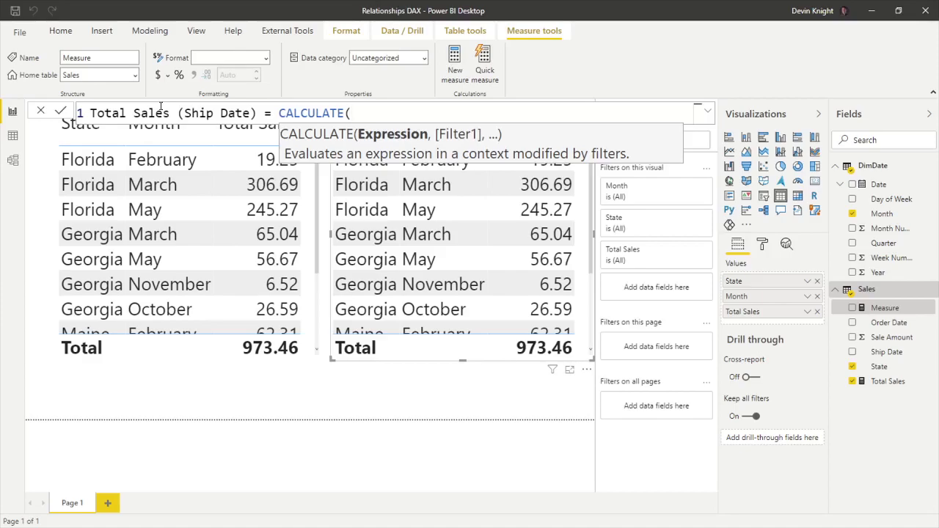
type("to")
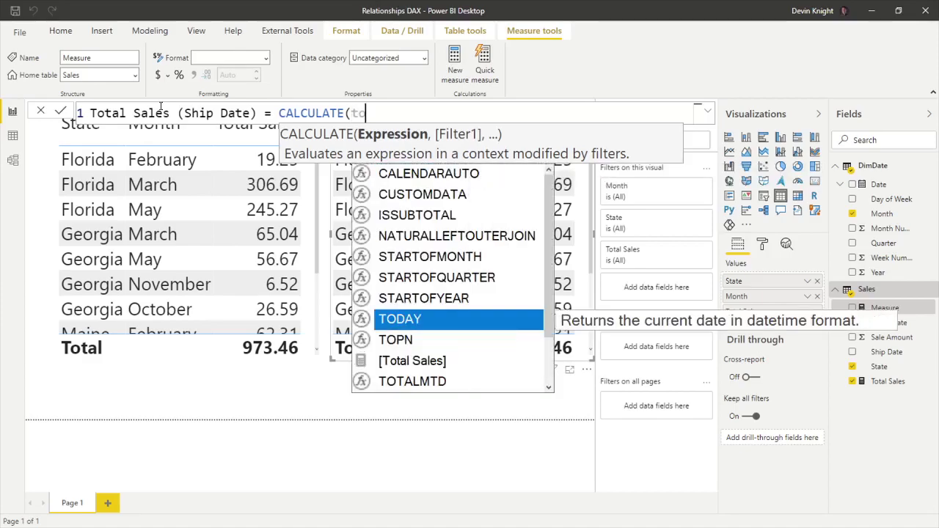
type("t")
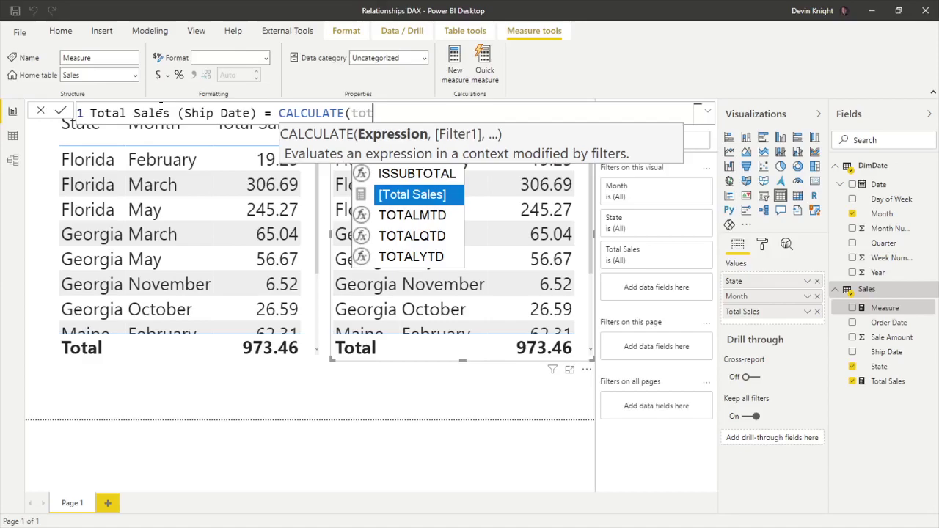
key("Tab")
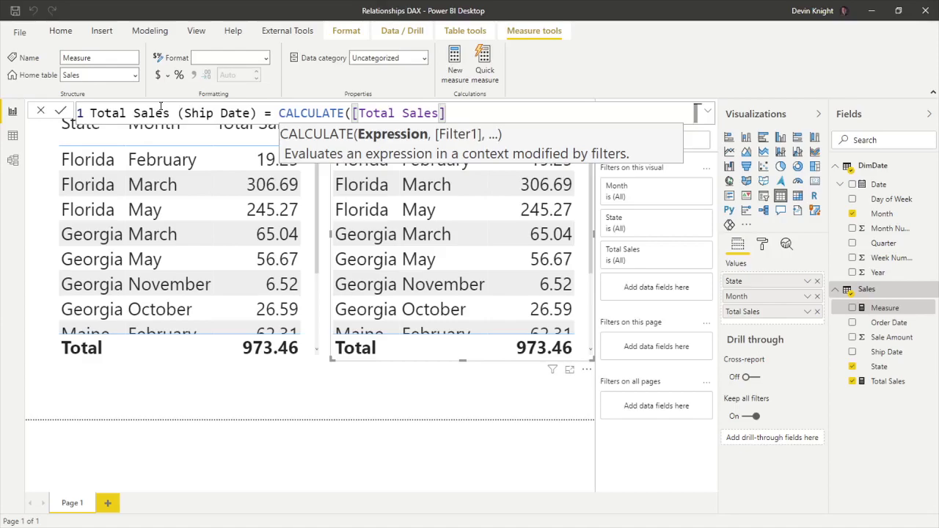
type(",")
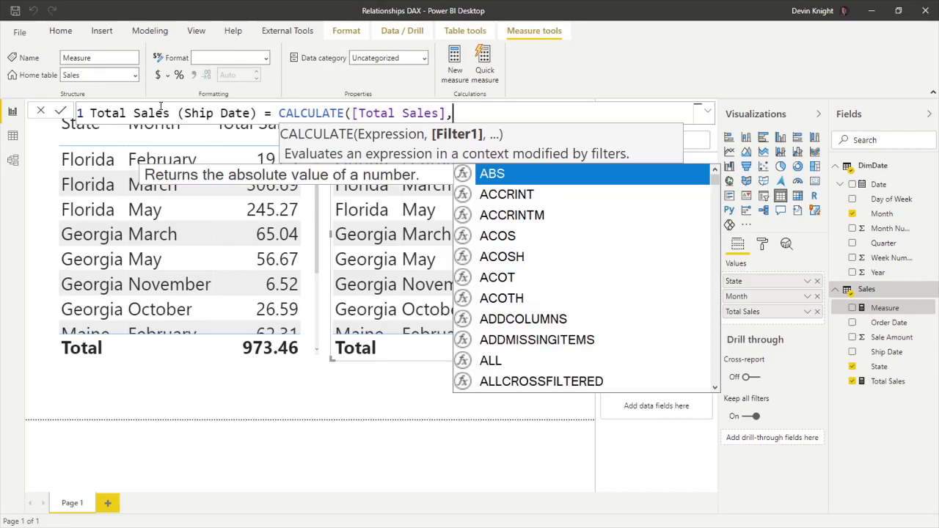
type("use")
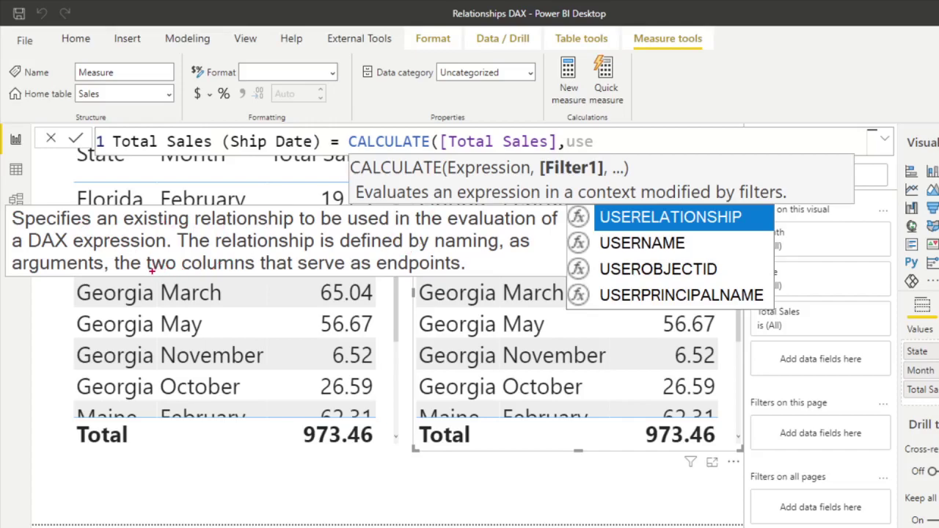
left_click_drag(152, 271, 464, 270)
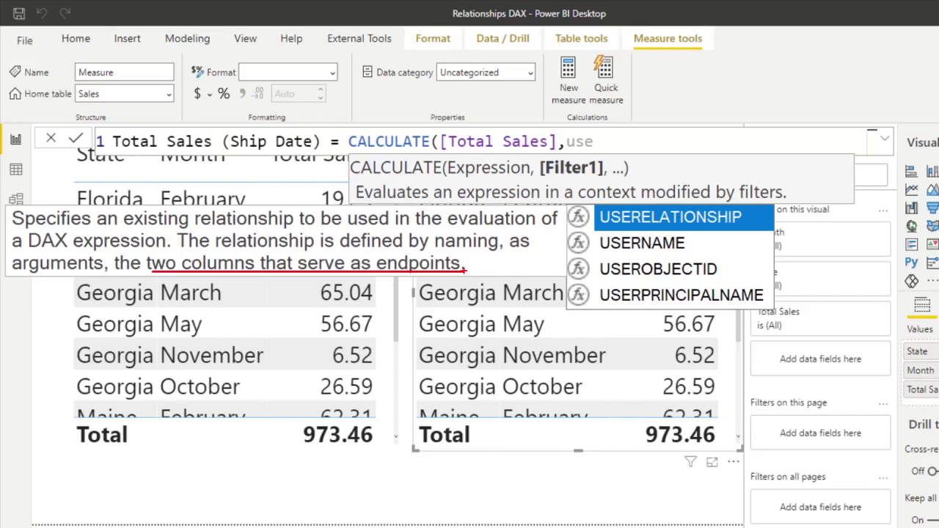
Step: Insert USERELATIONSHIP with DimDate[Date] as its first column
key("Escape")
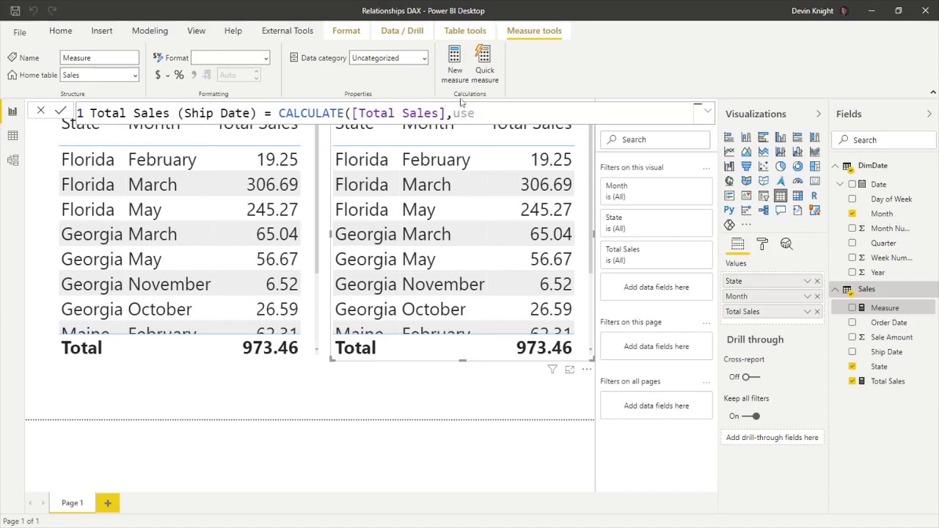
key("BackSpace")
key("BackSpace")
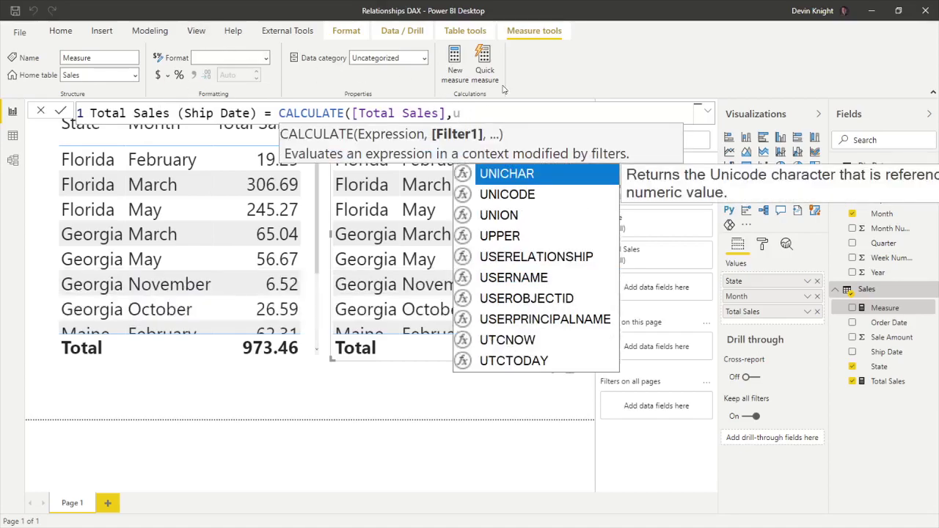
key("BackSpace")
type("user")
key("Tab")
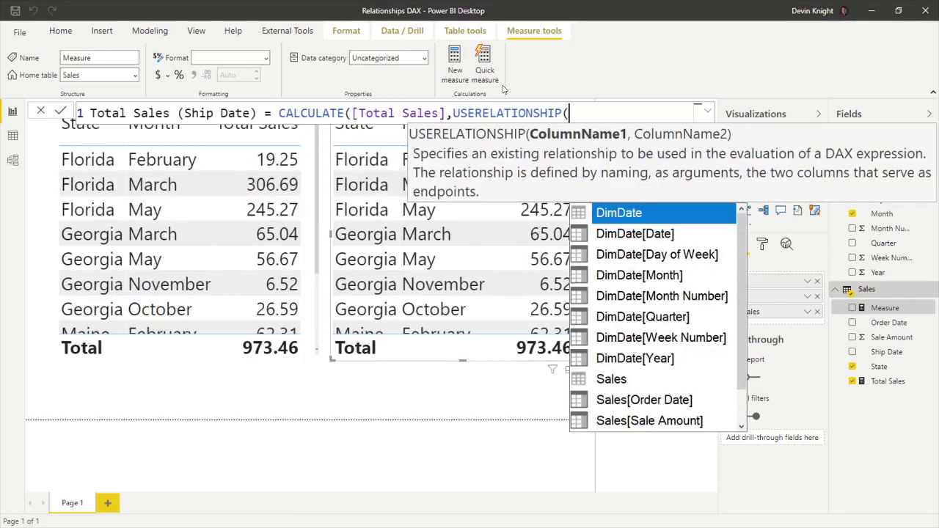
key("Down")
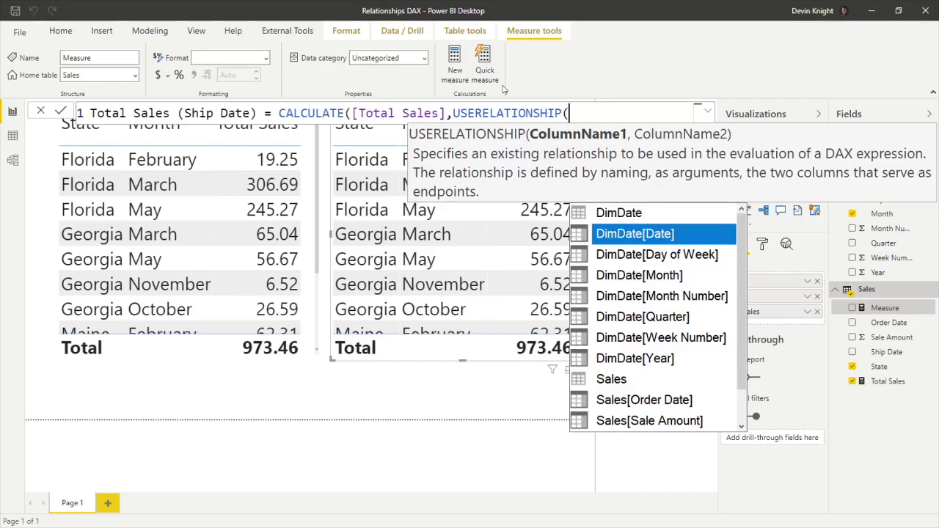
key("Tab")
Step: Add Sales[Ship Date] as the second column, close both parentheses and commit the measure
type(",")
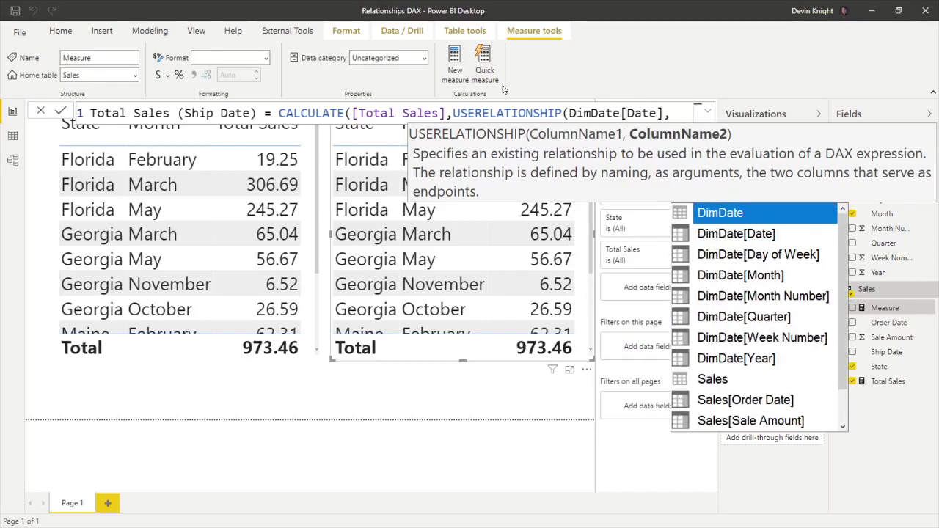
key("Down")
key("Down")
key("Down")
key("Down")
key("Down")
key("Down")
key("Down")
key("Down")
key("Down")
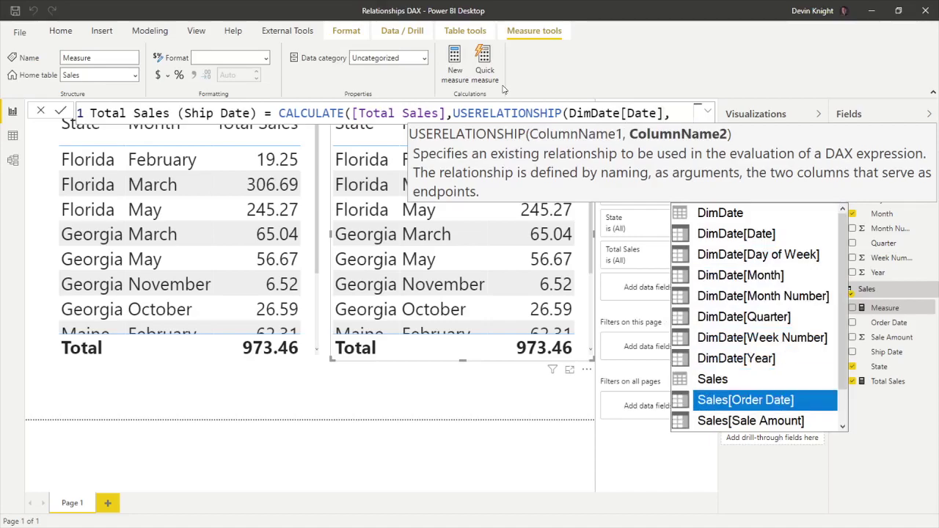
key("Down")
key("Down")
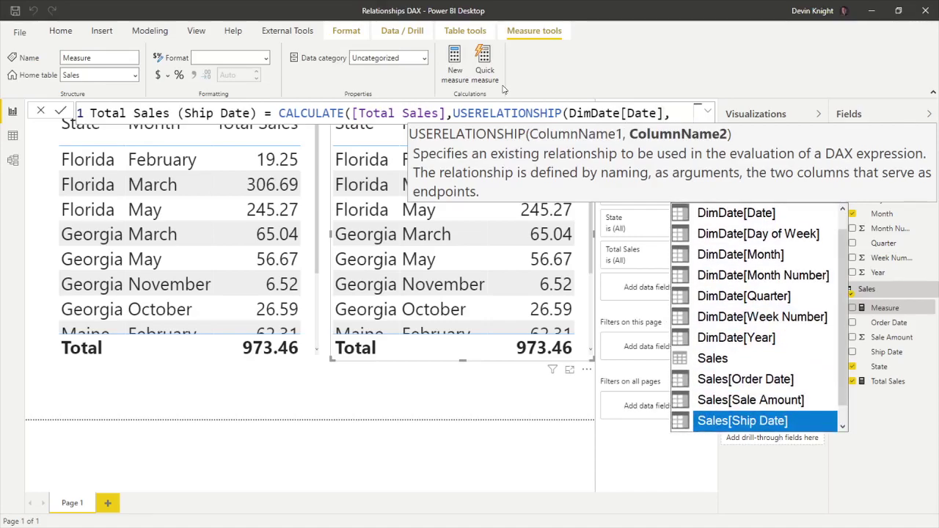
key("Tab")
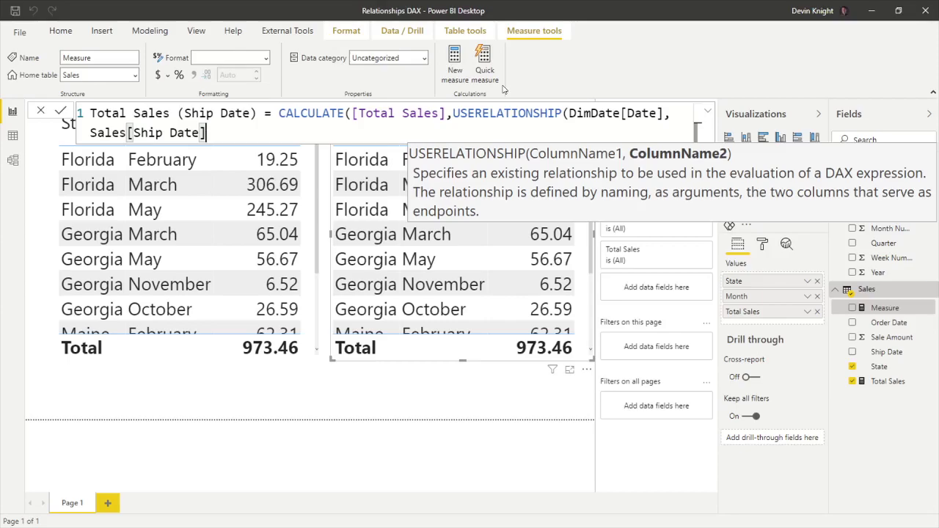
type(")")
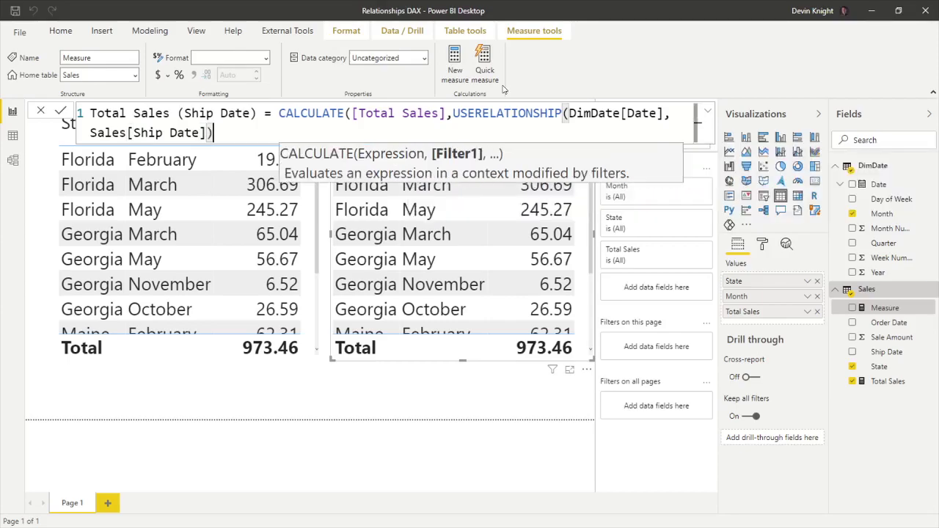
key("Escape")
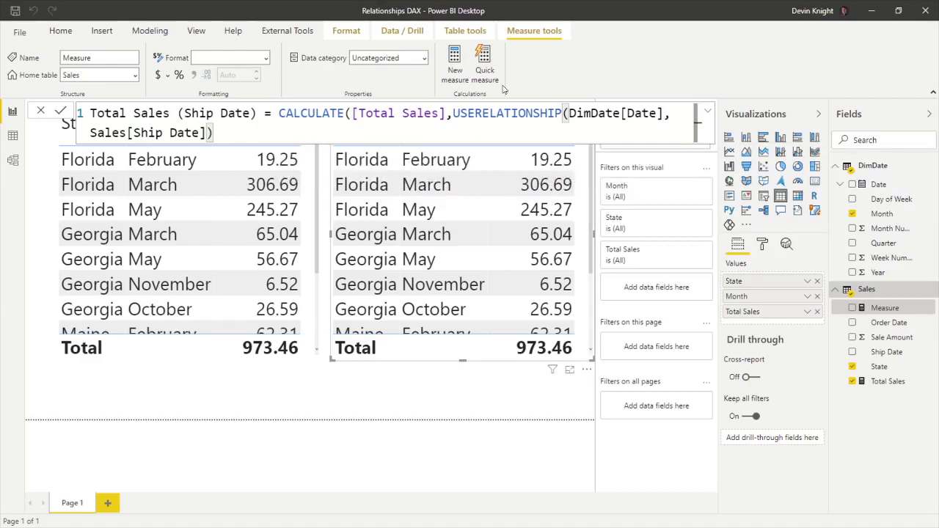
type(")")
key("Return")
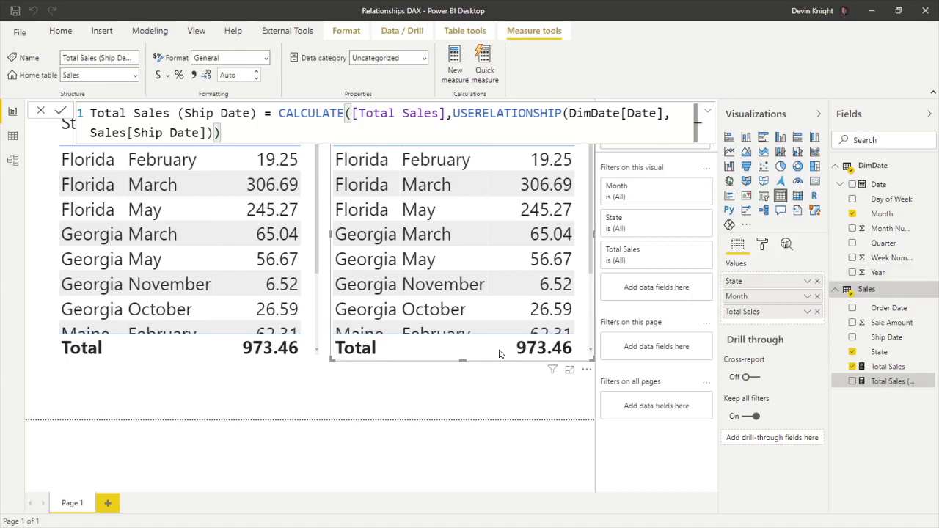
Step: Move both tables down so their headers are visible and aligned
left_click(707, 113)
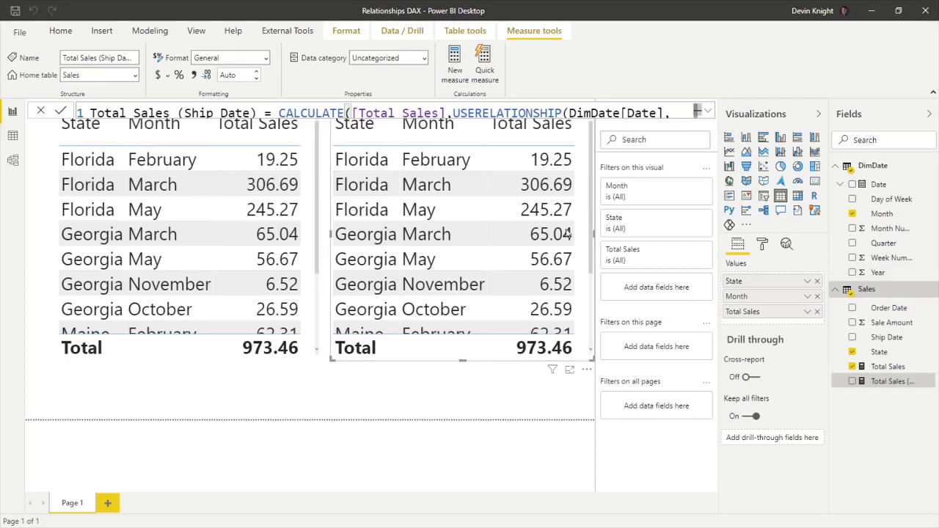
left_click_drag(432, 348, 431, 399)
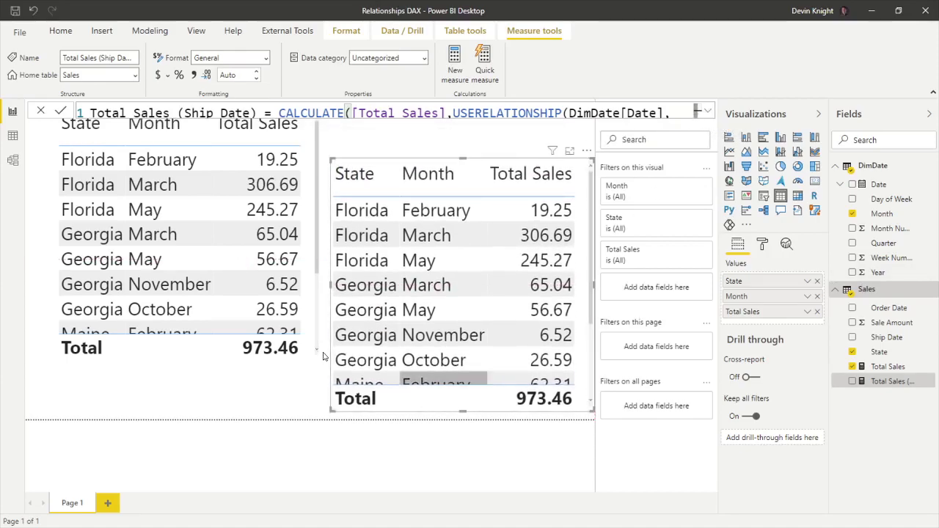
left_click_drag(217, 363, 218, 405)
Step: Swap Total Sales for Total Sales (Ship Date) in the right table and resize it
left_click(436, 407)
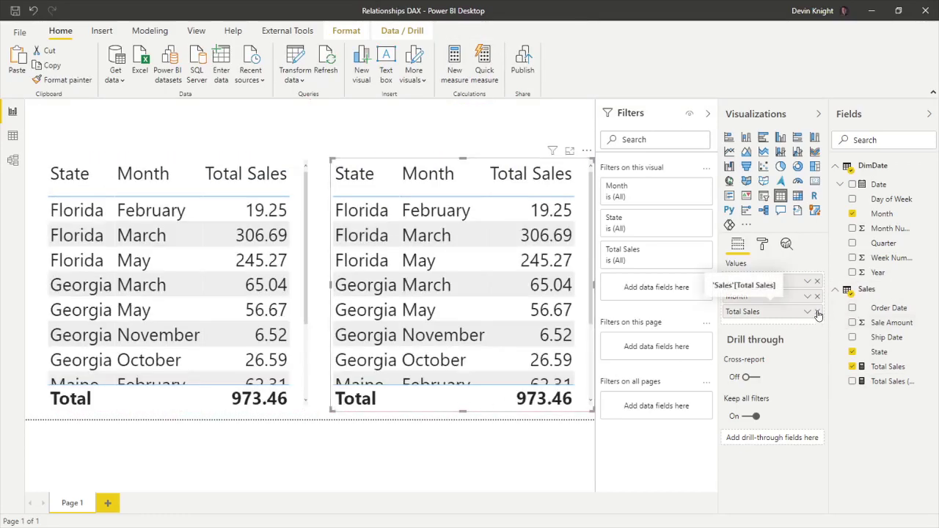
left_click(817, 312)
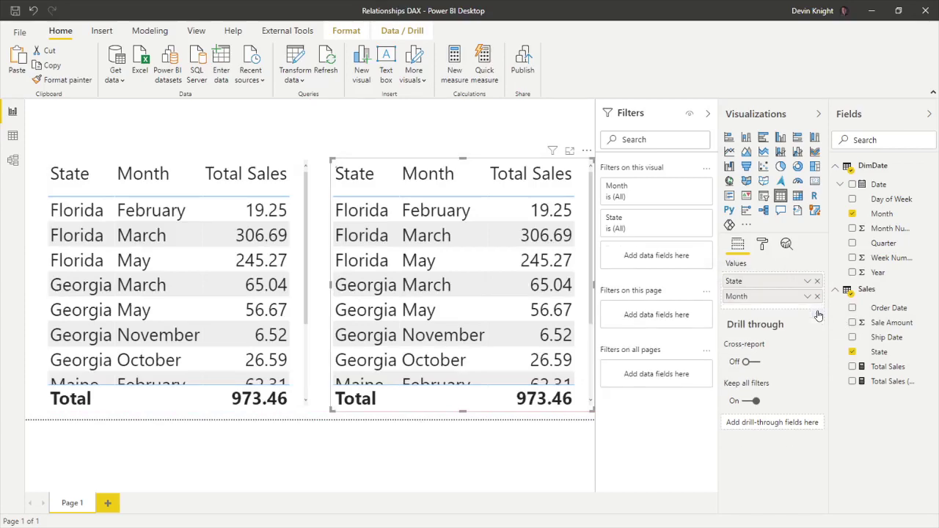
left_click(852, 383)
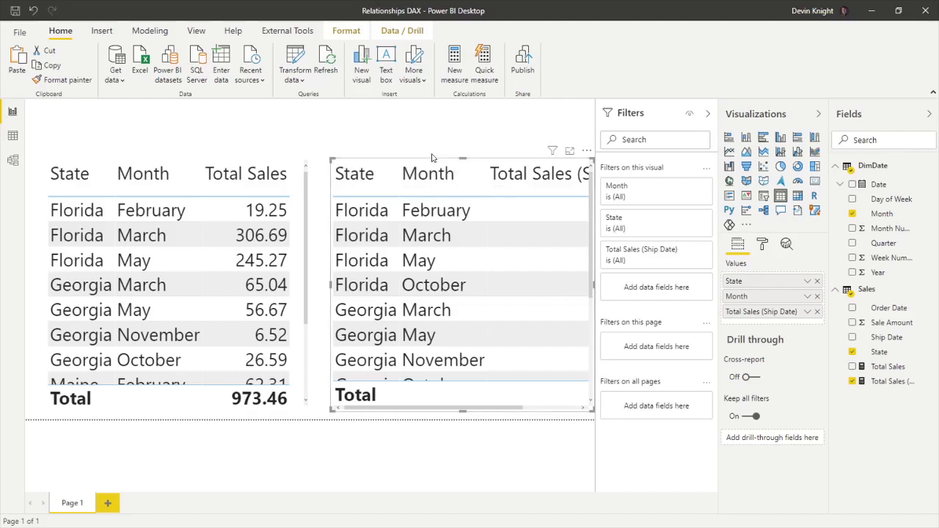
mouse_move(338, 401)
left_mouse_down()
mouse_move(317, 402)
mouse_move(327, 401)
left_mouse_up()
left_click(708, 113)
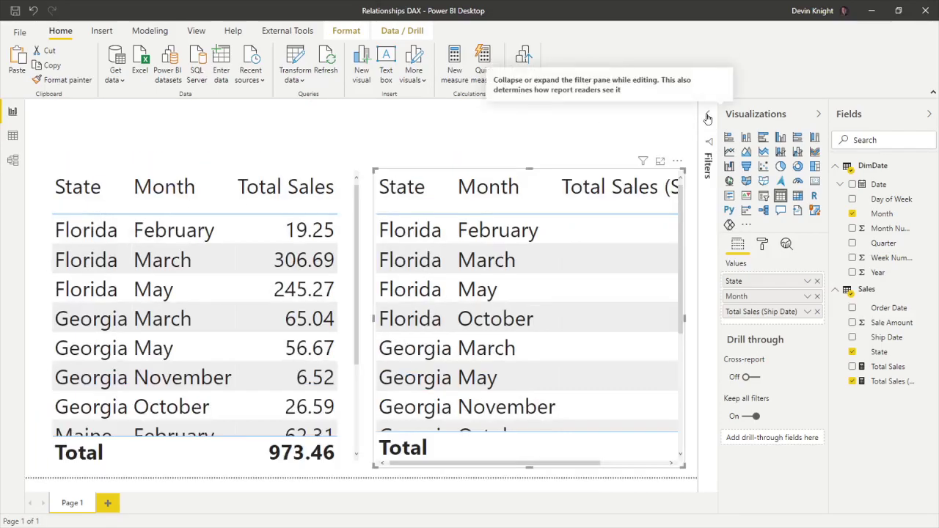
left_click_drag(372, 467, 345, 479)
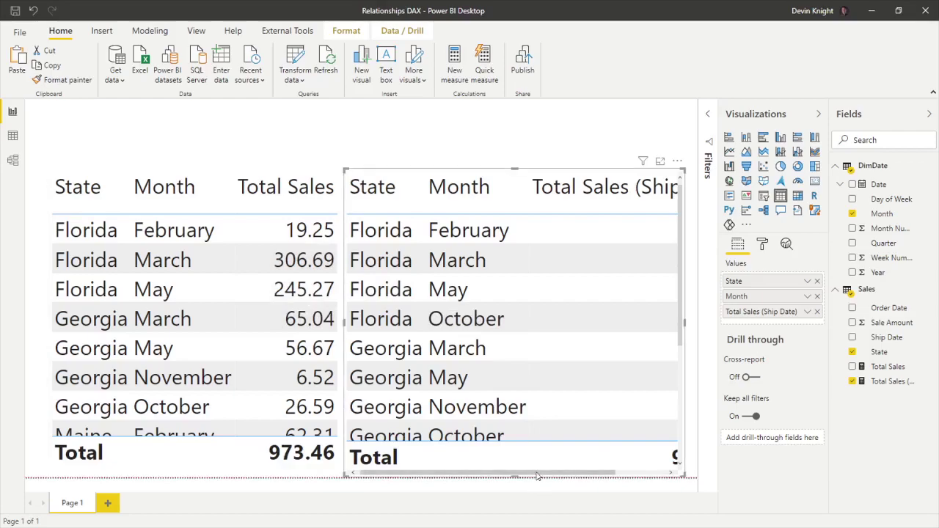
left_click_drag(540, 475, 586, 478)
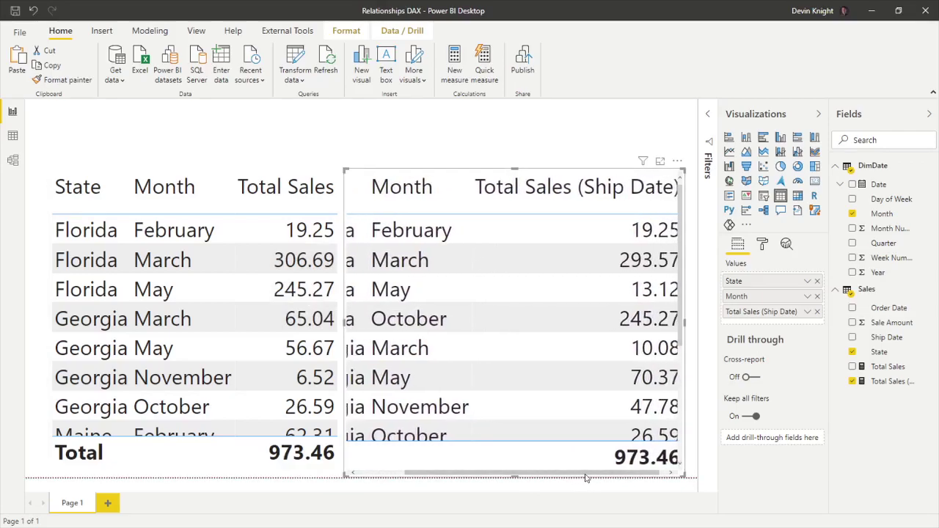